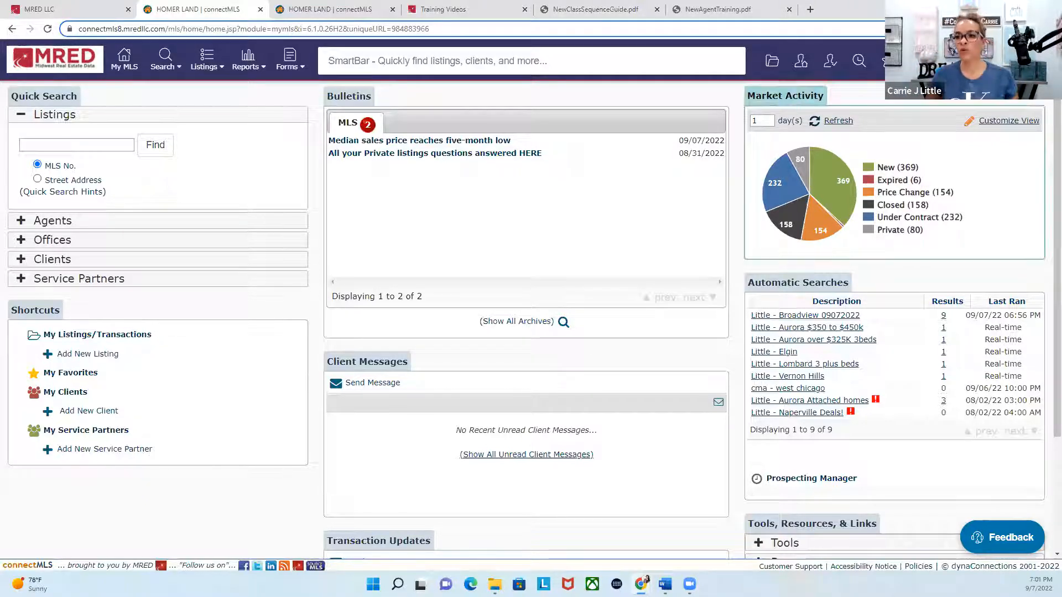
Step: Open the form for modifying the contact information and online business card in the account settings
{"action": "left_click", "coordinate": [1033, 60]}
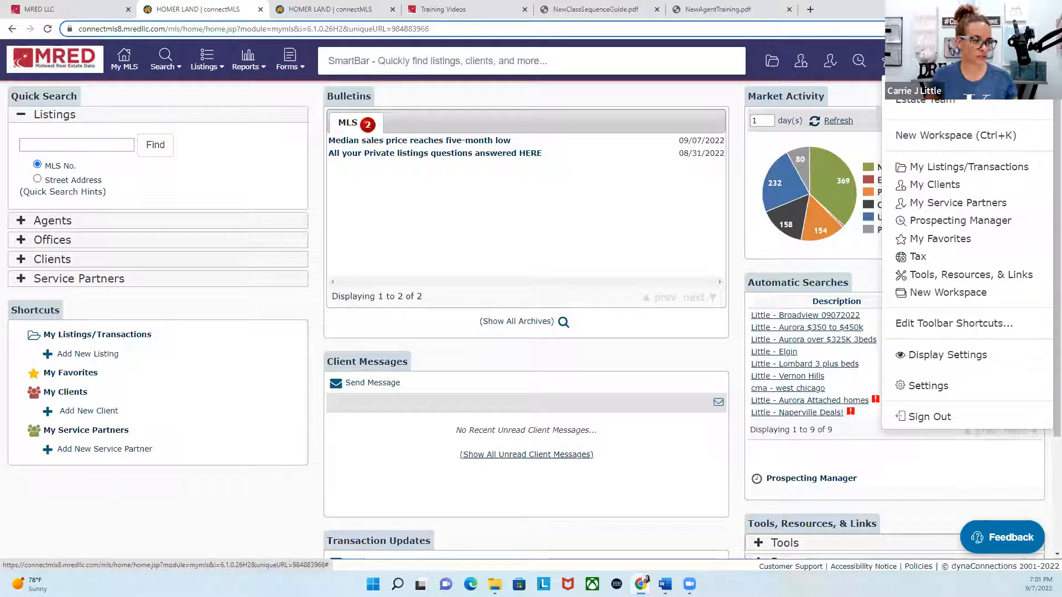
{"action": "left_click", "coordinate": [930, 386]}
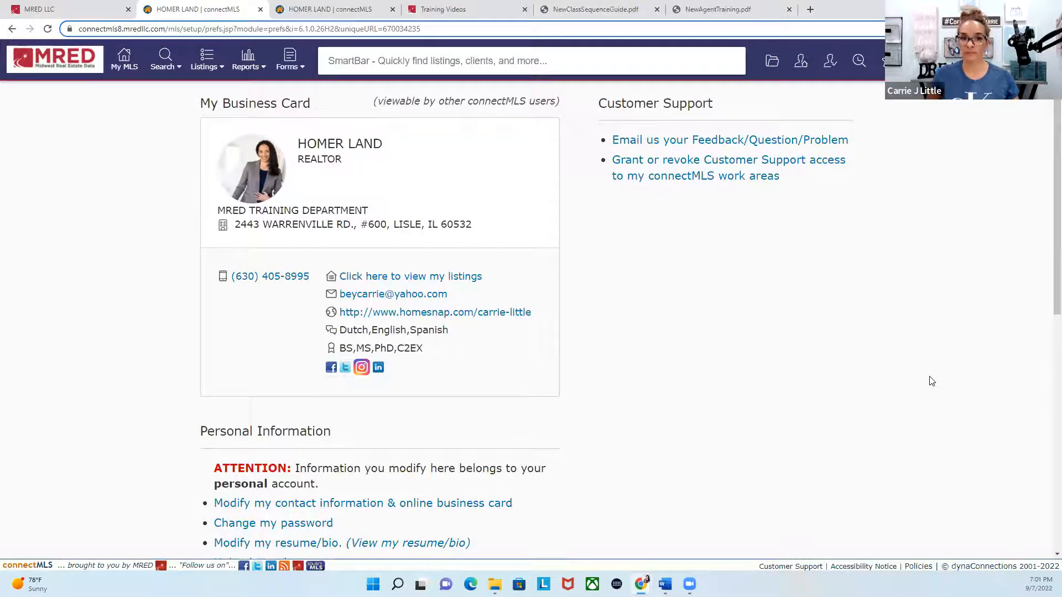
{"action": "scroll", "coordinate": [931, 382], "scroll_direction": "down", "scroll_amount": 4}
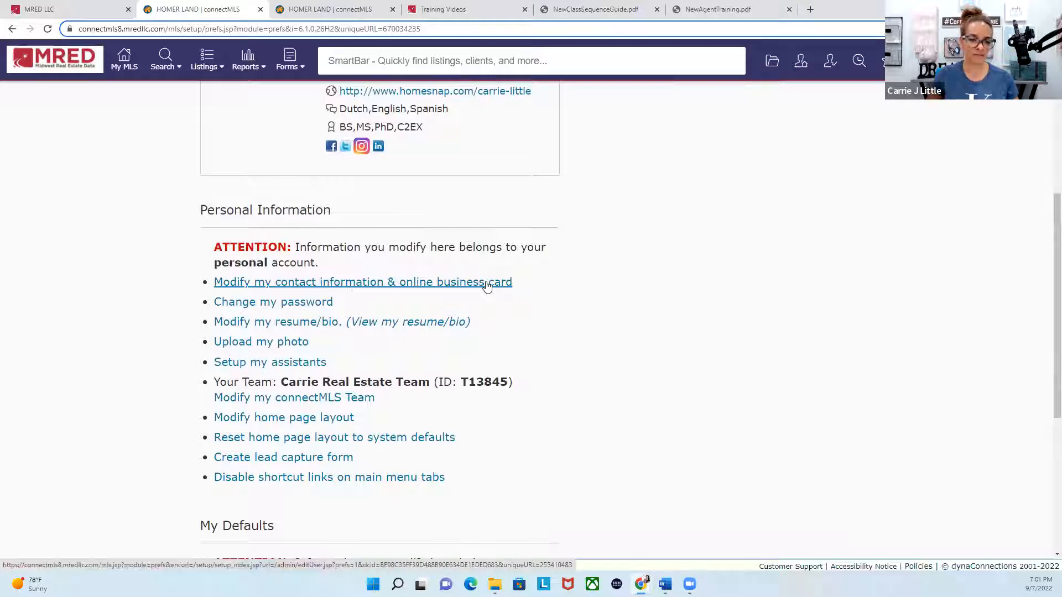
{"action": "left_click", "coordinate": [487, 283]}
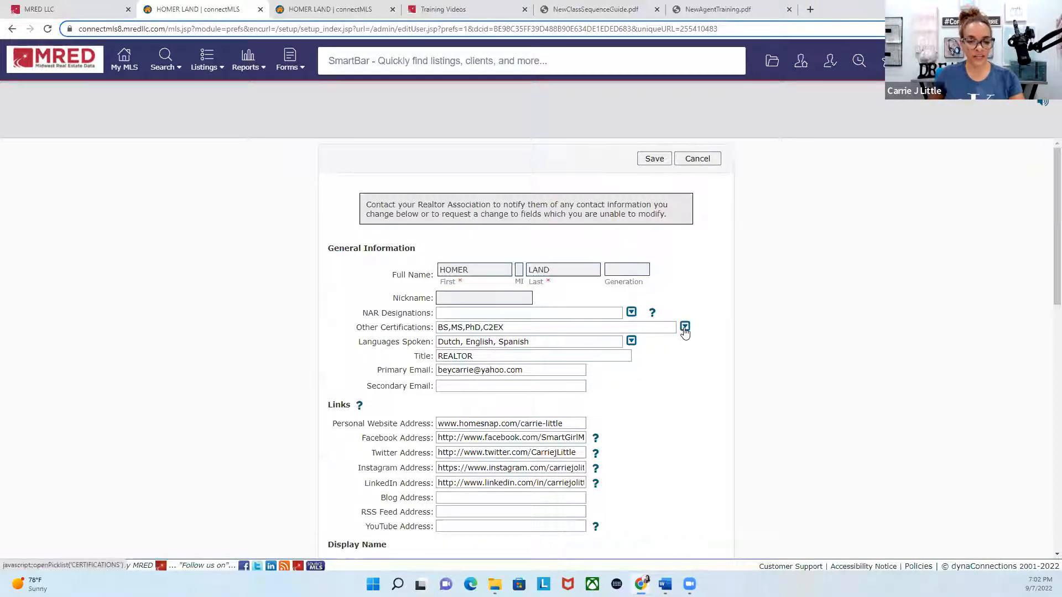
Step: Examine the certification and language choices, the title and the primary email in the General Information section
{"action": "left_click", "coordinate": [685, 328]}
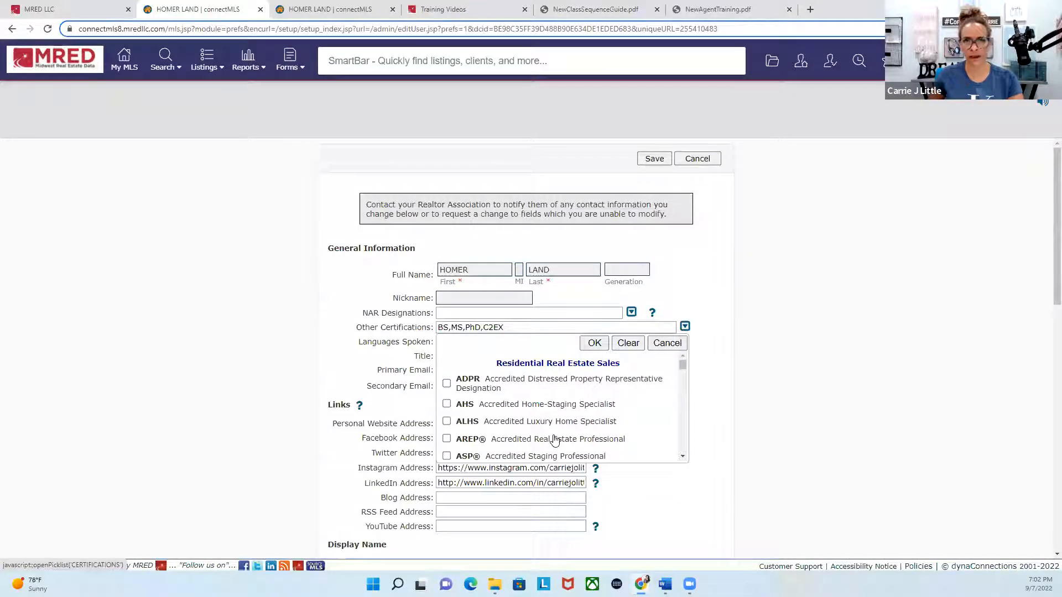
{"action": "left_click", "coordinate": [589, 345]}
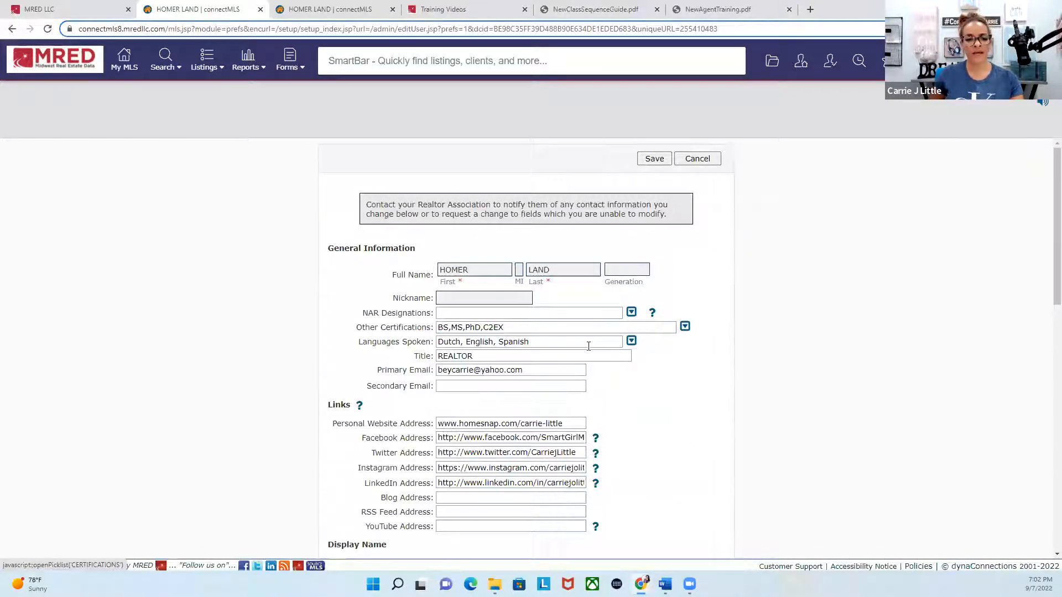
{"action": "left_click", "coordinate": [631, 341]}
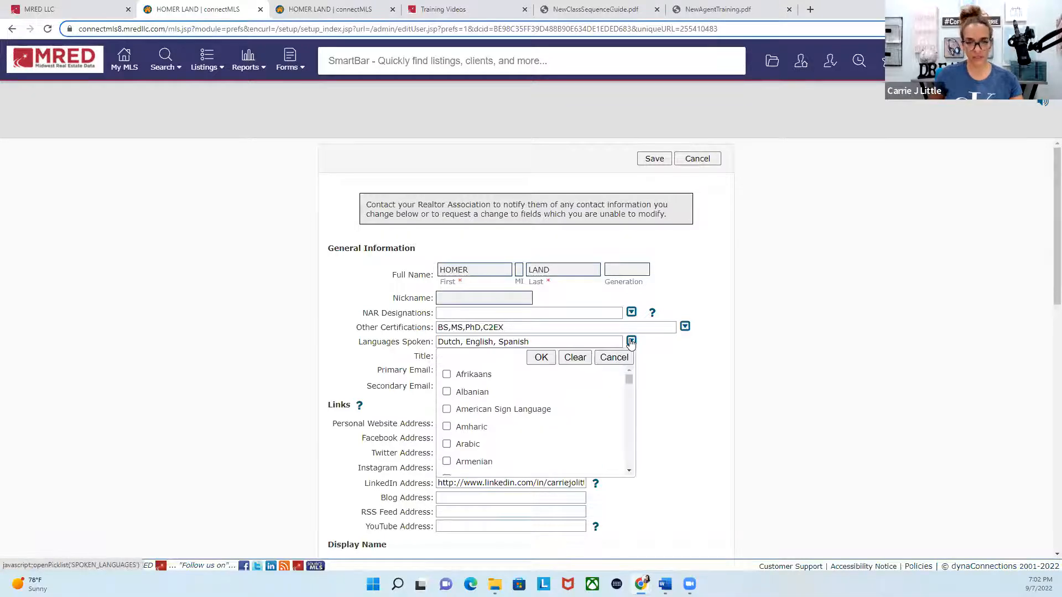
{"action": "left_click", "coordinate": [541, 357]}
{"action": "left_click", "coordinate": [522, 357]}
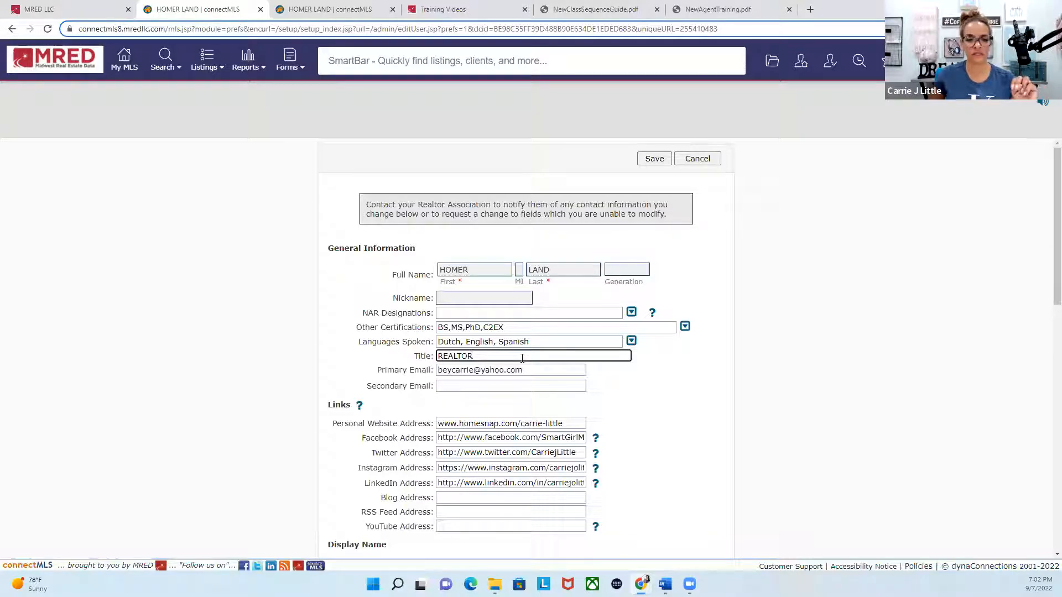
{"action": "left_click", "coordinate": [484, 370]}
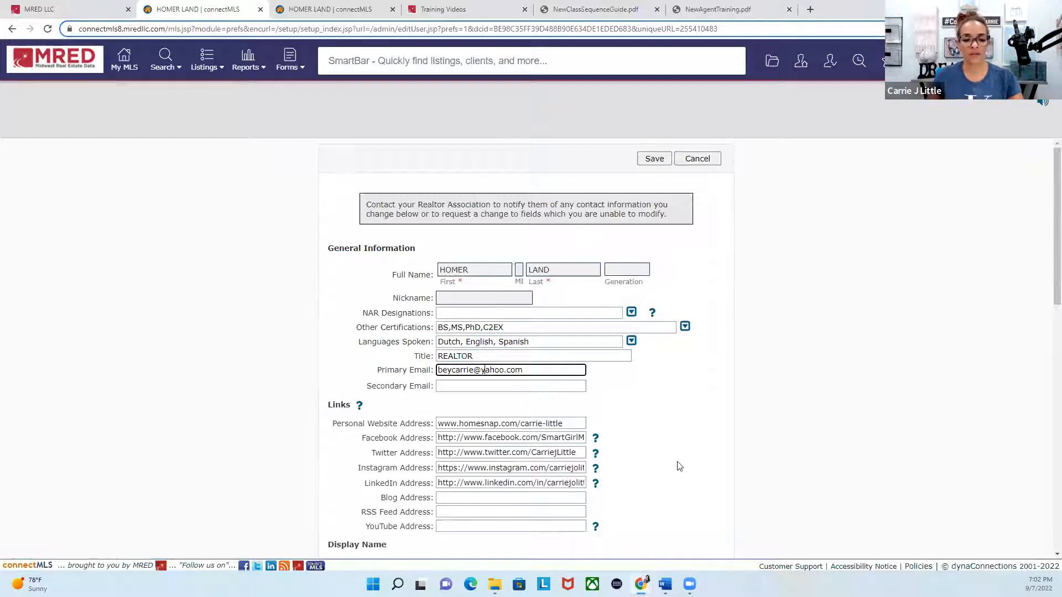
Step: Review the website and social media links, display name options, and office and user contact information down to the Business Card Settings
{"action": "scroll", "coordinate": [678, 463], "scroll_direction": "down", "scroll_amount": 2}
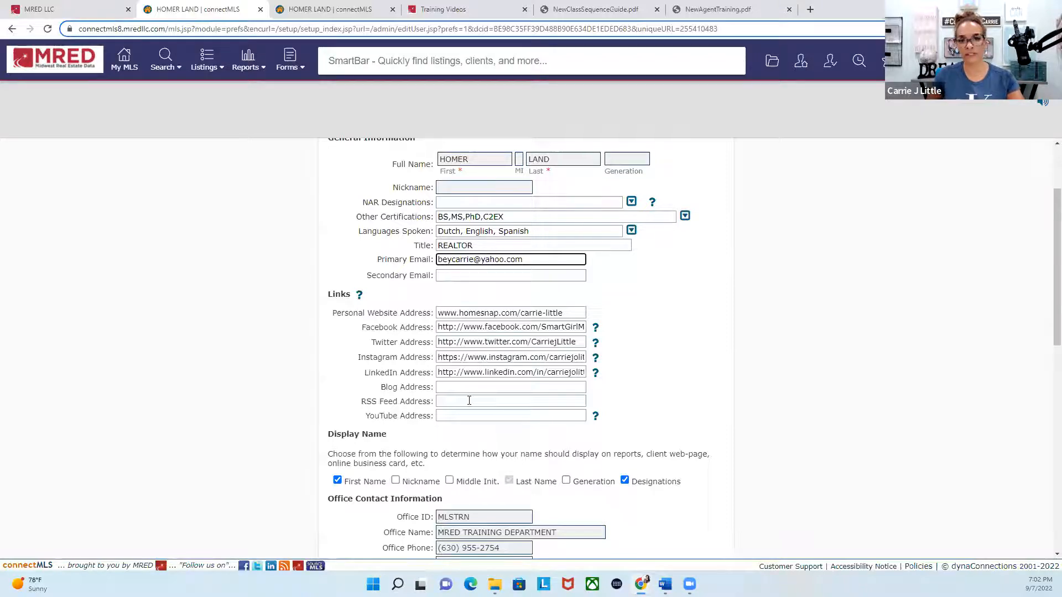
{"action": "left_click_drag", "start_coordinate": [564, 313], "coordinate": [427, 316]}
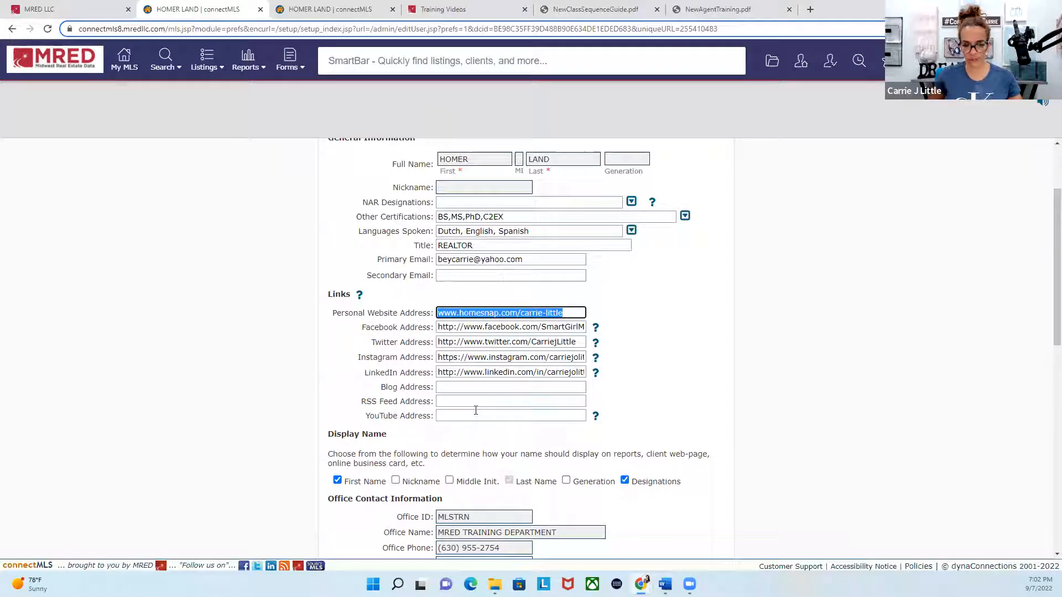
{"action": "left_click", "coordinate": [459, 396]}
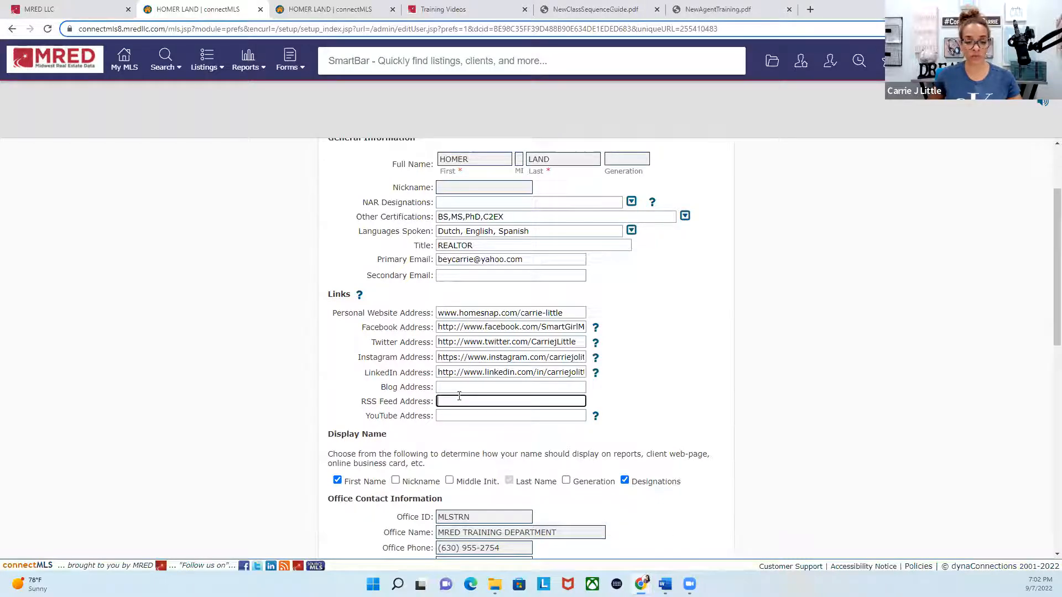
{"action": "scroll", "coordinate": [705, 399], "scroll_direction": "down", "scroll_amount": 4}
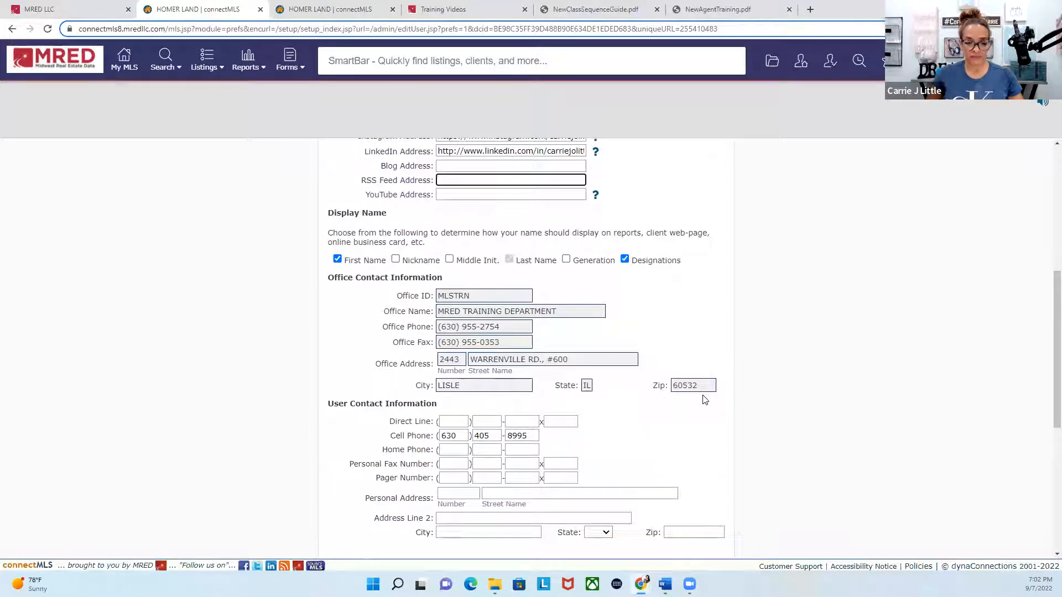
{"action": "scroll", "coordinate": [705, 399], "scroll_direction": "down", "scroll_amount": 2}
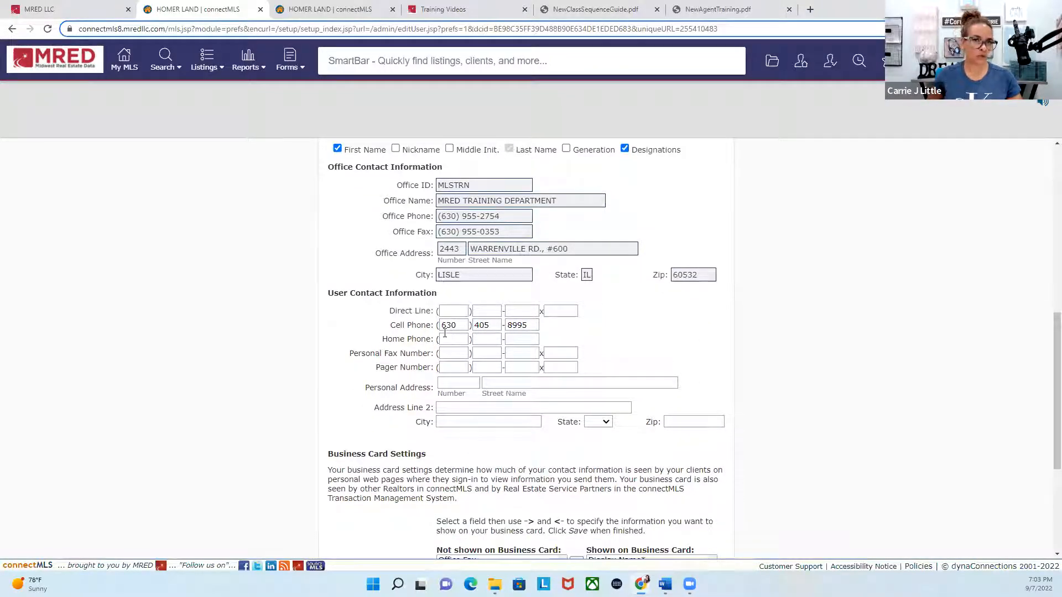
{"action": "scroll", "coordinate": [477, 340], "scroll_direction": "down", "scroll_amount": 3}
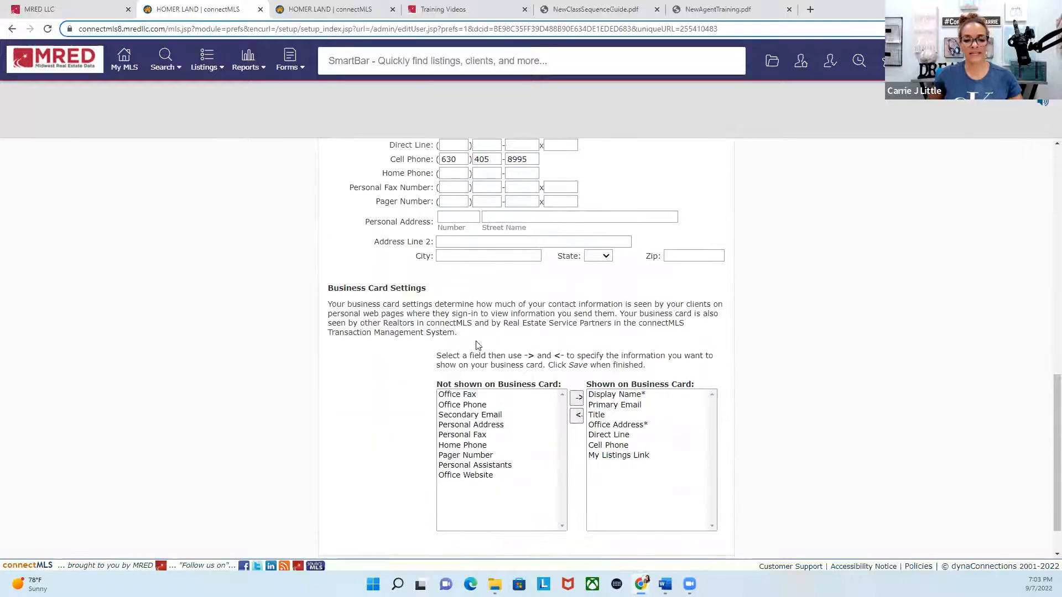
Step: Remove My Listings Link and Cell Phone from the fields shown on the business card
{"action": "left_click", "coordinate": [617, 455]}
{"action": "double_click", "coordinate": [618, 455]}
{"action": "double_click", "coordinate": [612, 442]}
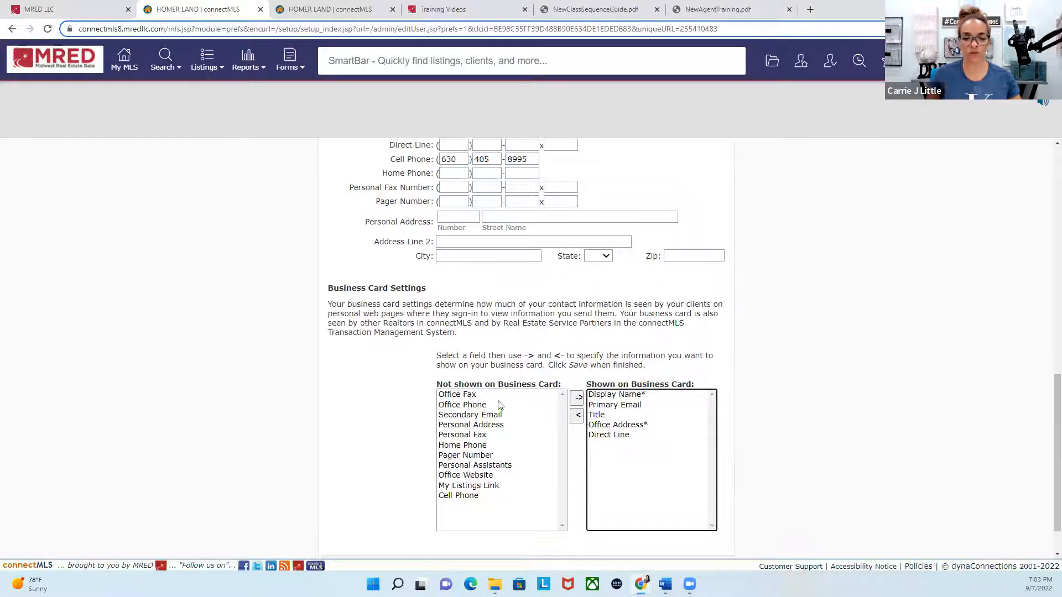
Step: Add Cell Phone and My Listings Link back to the fields shown on the business card and save the form
{"action": "left_click", "coordinate": [458, 495]}
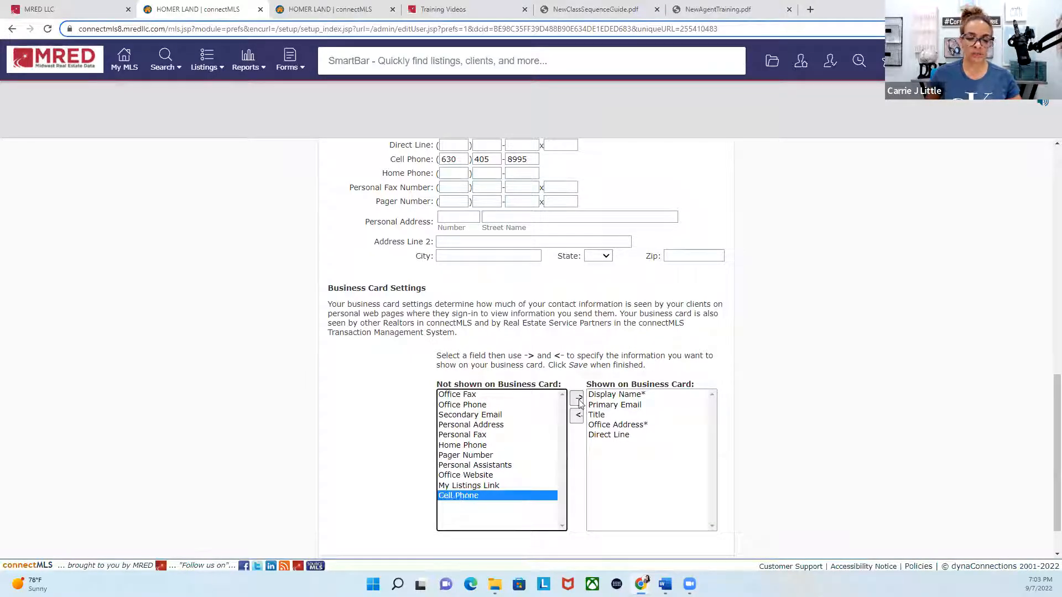
{"action": "double_click", "coordinate": [466, 496]}
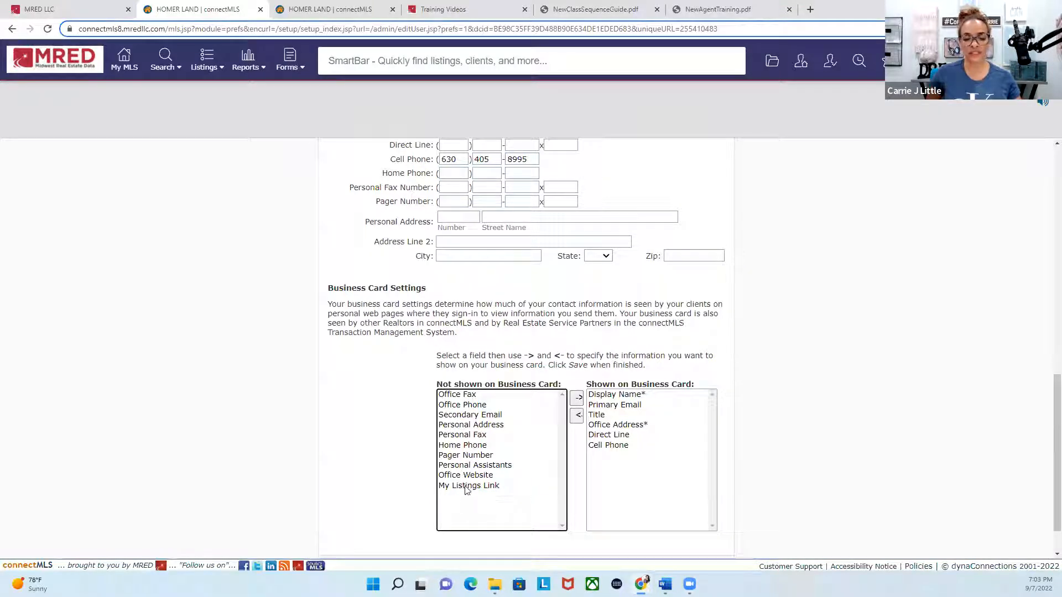
{"action": "double_click", "coordinate": [465, 489]}
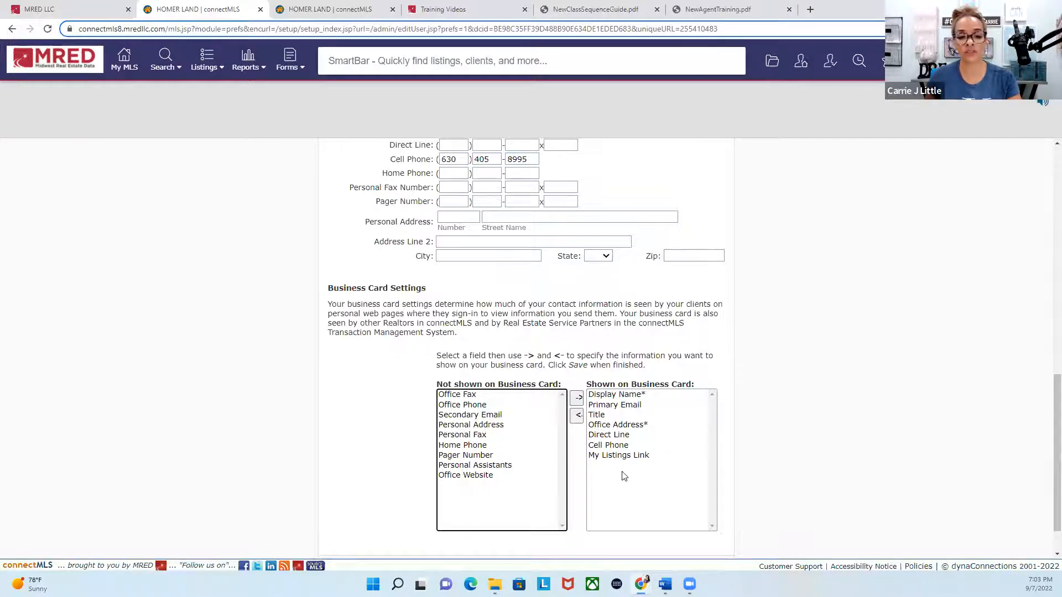
{"action": "scroll", "coordinate": [624, 476], "scroll_direction": "up", "scroll_amount": 10}
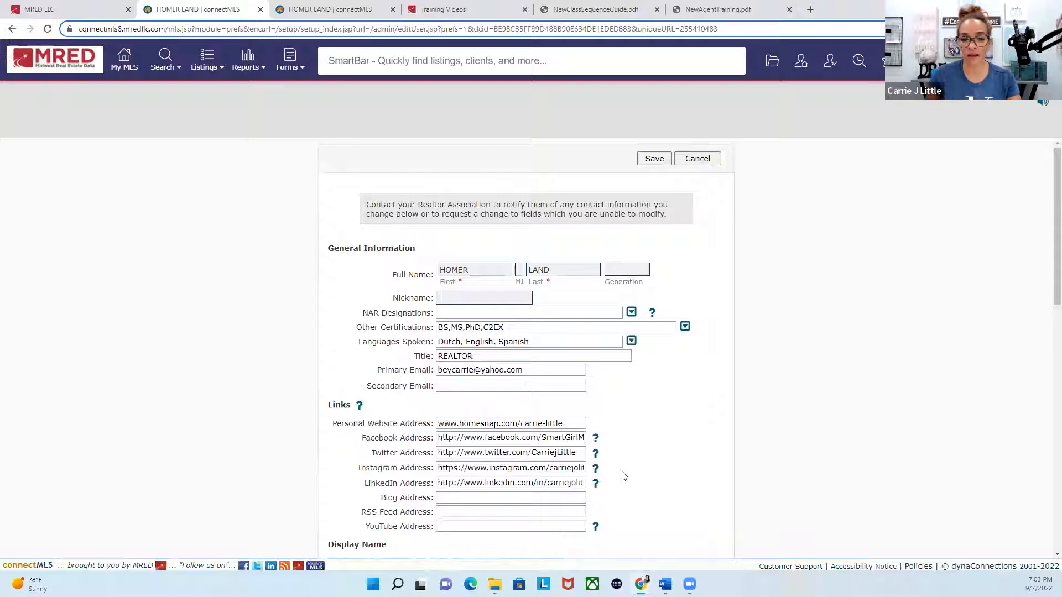
{"action": "left_click", "coordinate": [658, 160]}
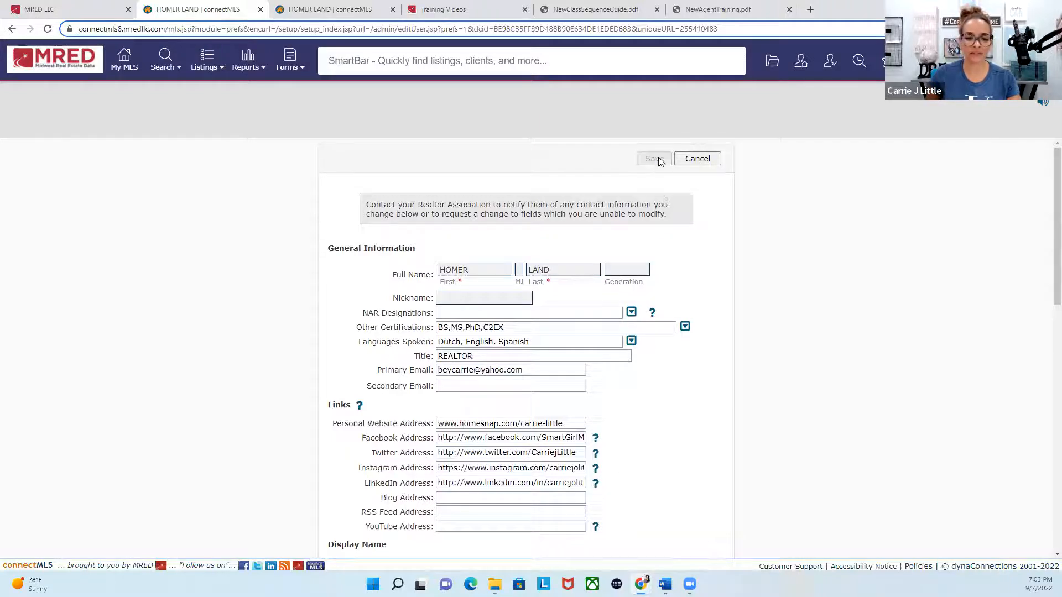
Step: Open the Prospecting defaults and switch the notification for clients marking interests in a property off and on again
{"action": "scroll", "coordinate": [600, 360], "scroll_direction": "down", "scroll_amount": 2}
{"action": "scroll", "coordinate": [601, 360], "scroll_direction": "down", "scroll_amount": 4}
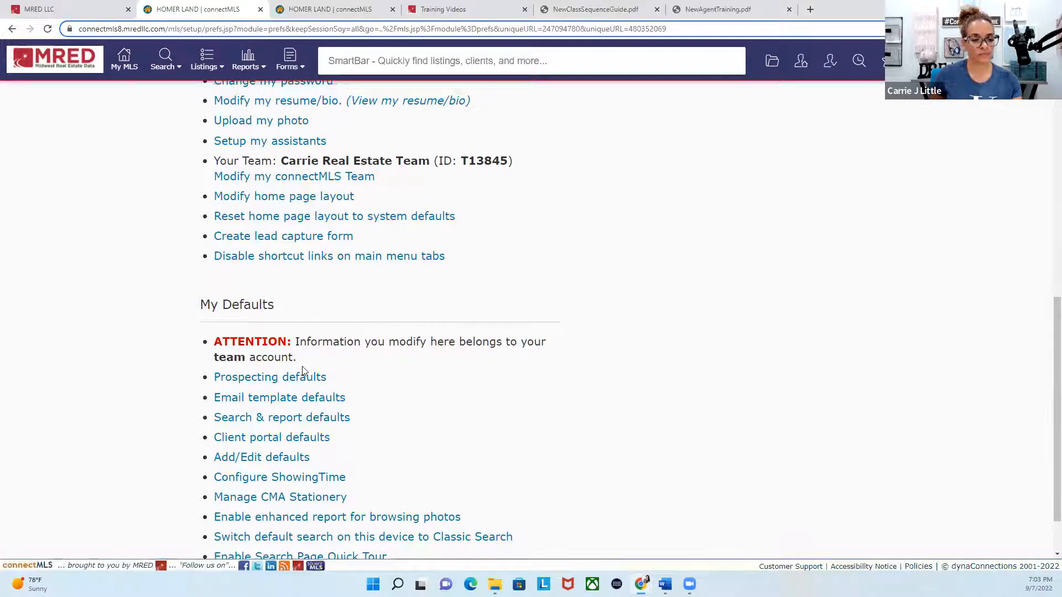
{"action": "left_click", "coordinate": [300, 381]}
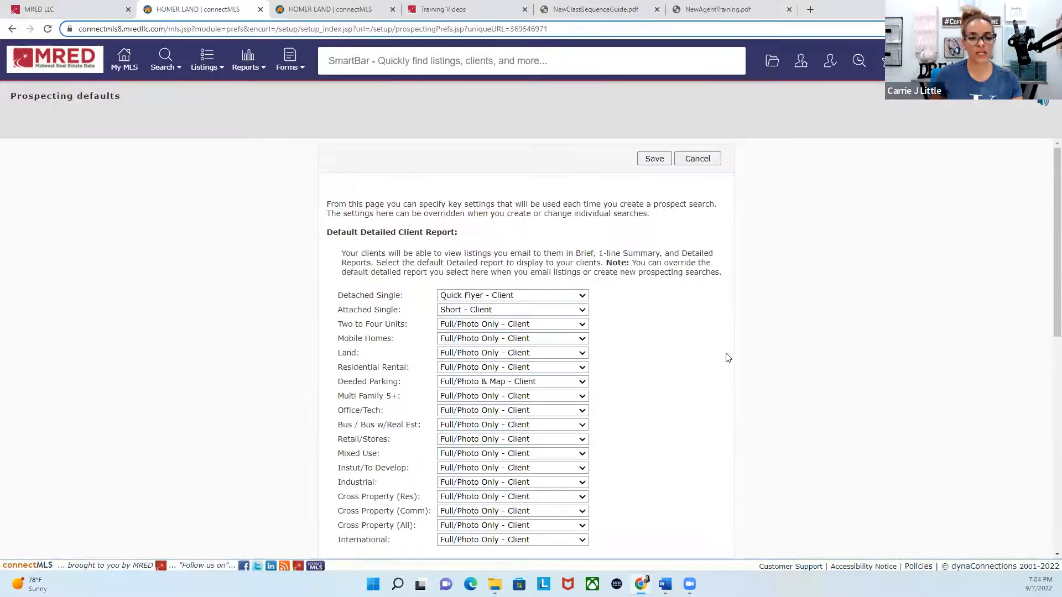
{"action": "scroll", "coordinate": [725, 360], "scroll_direction": "down", "scroll_amount": 2}
{"action": "scroll", "coordinate": [725, 361], "scroll_direction": "down", "scroll_amount": 5}
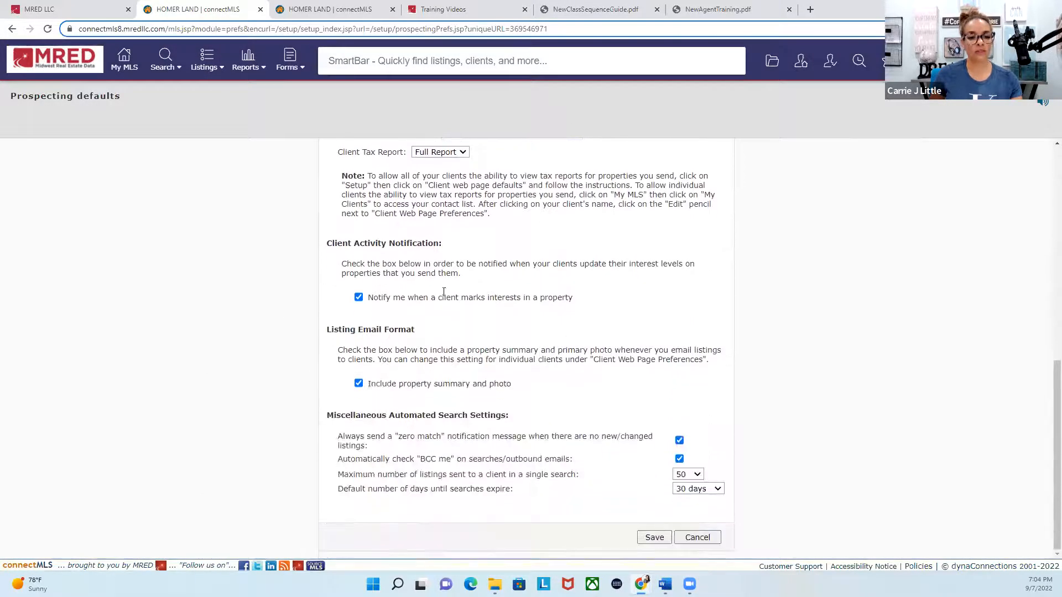
{"action": "left_click", "coordinate": [359, 297]}
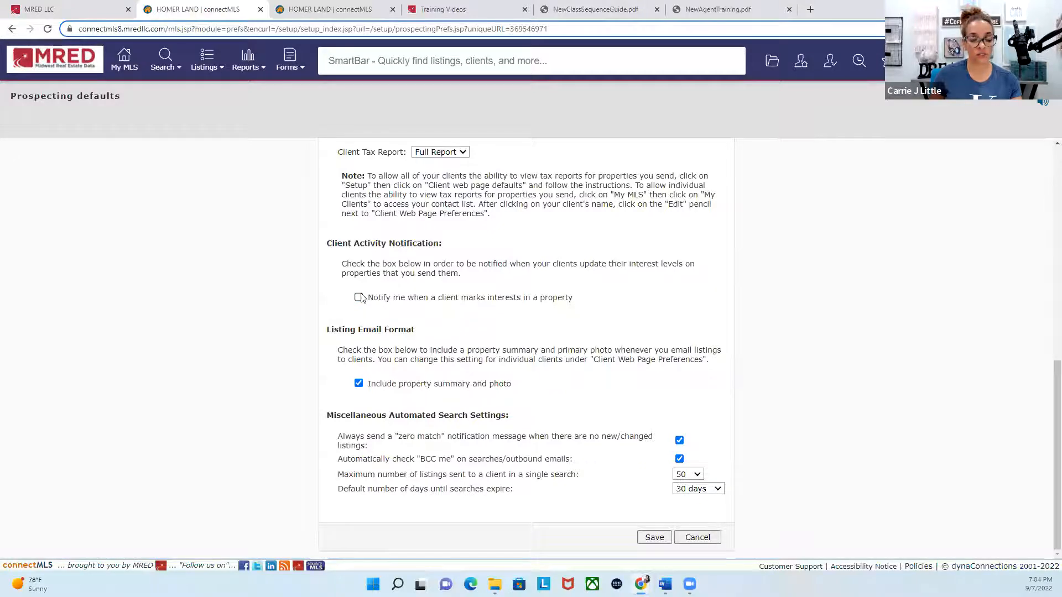
{"action": "left_click", "coordinate": [359, 298]}
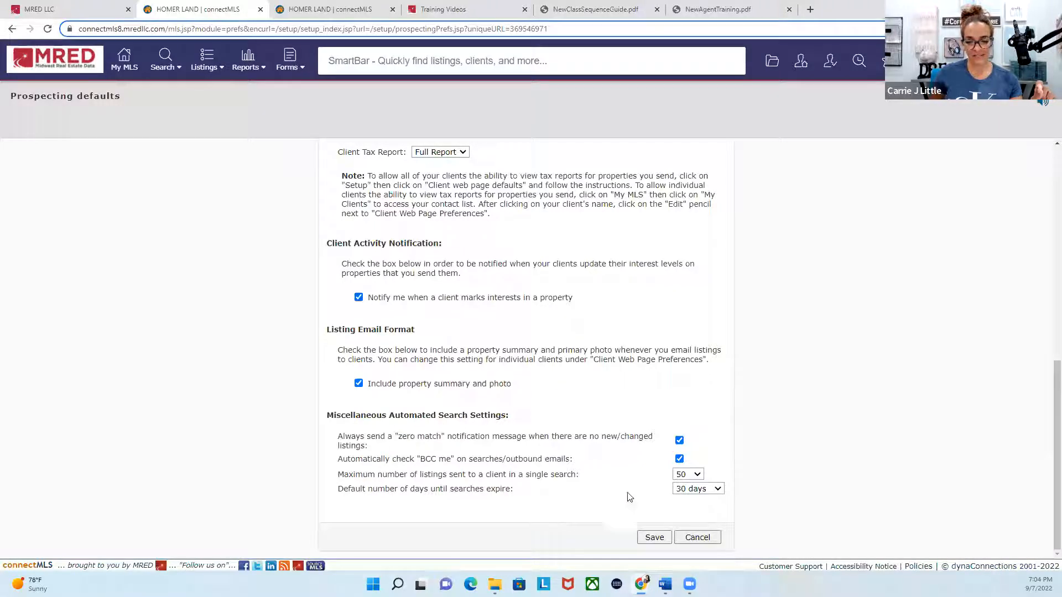
Step: Set the default number of days until searches expire to 30 days and save the prospecting defaults
{"action": "left_click", "coordinate": [702, 491]}
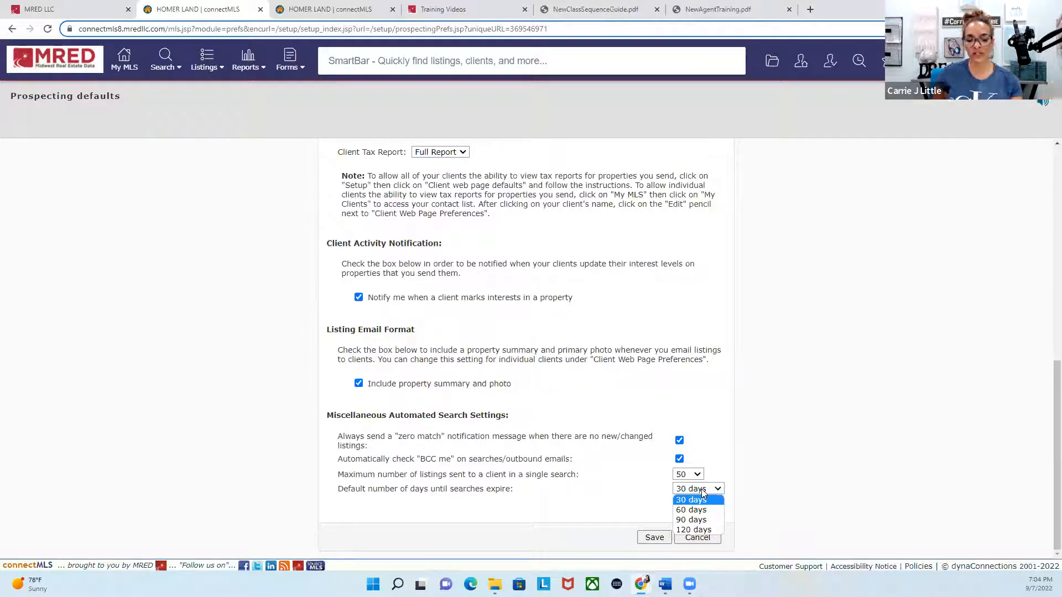
{"action": "left_click", "coordinate": [699, 502]}
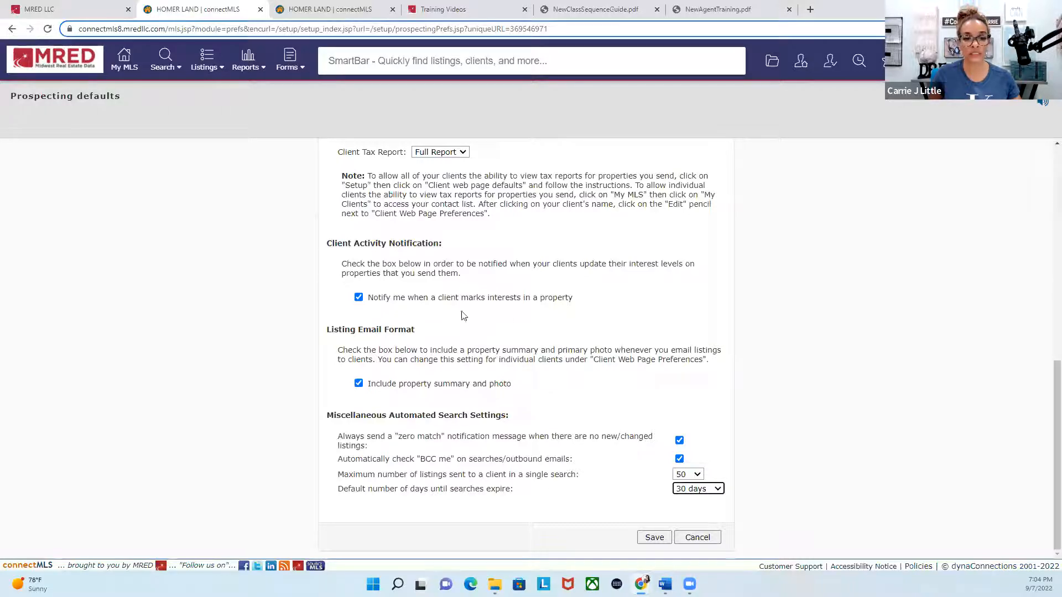
{"action": "left_click", "coordinate": [652, 538]}
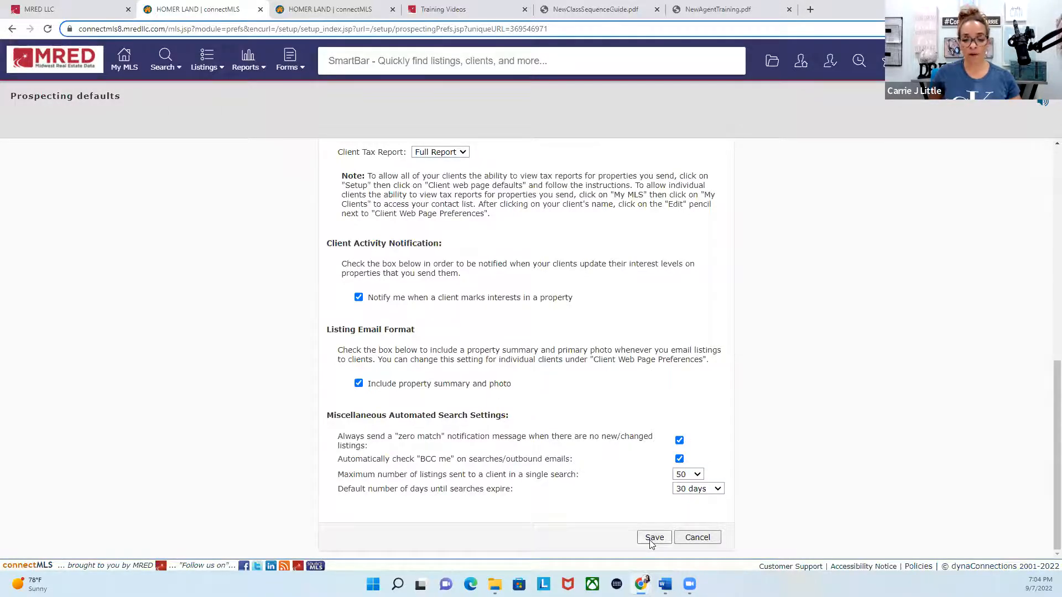
Step: Open the Portal Type setting in the client portal defaults, switch it to Modern and back to Modern 2.0, and save
{"action": "scroll", "coordinate": [588, 429], "scroll_direction": "down", "scroll_amount": 8}
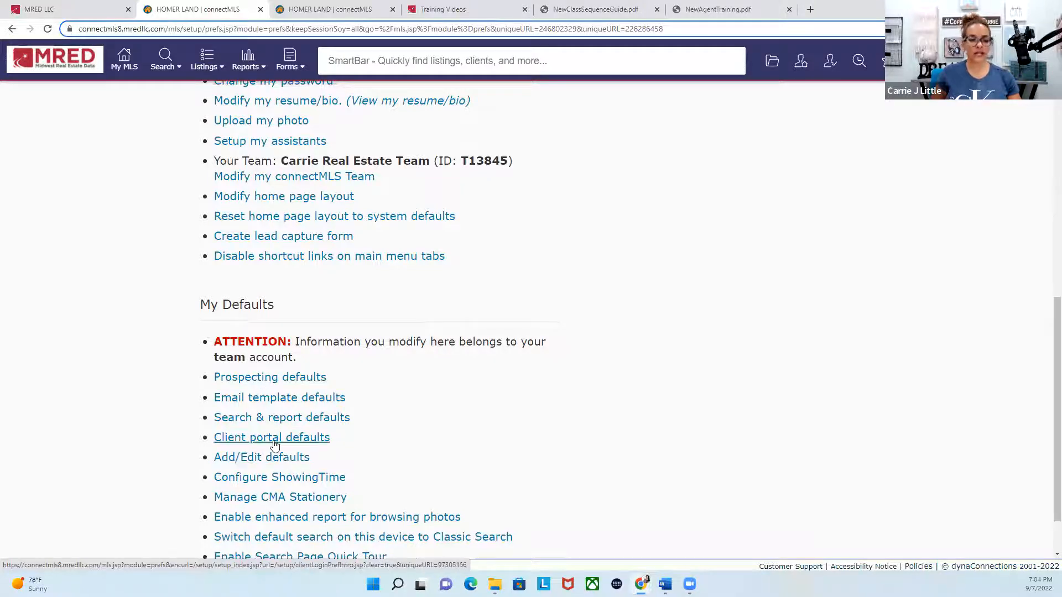
{"action": "scroll", "coordinate": [466, 446], "scroll_direction": "up", "scroll_amount": 4}
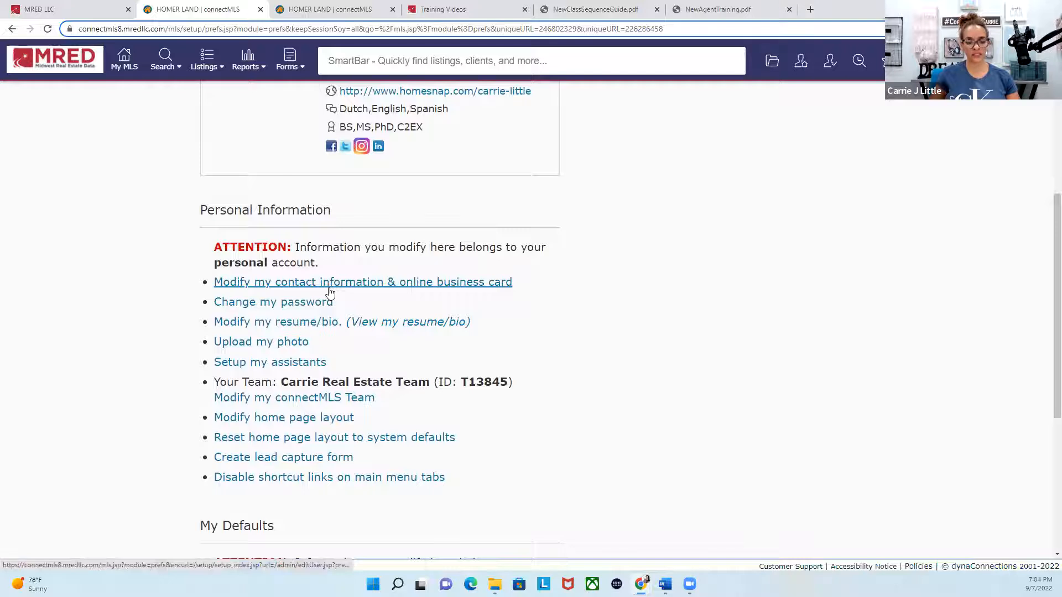
{"action": "scroll", "coordinate": [329, 293], "scroll_direction": "down", "scroll_amount": 4}
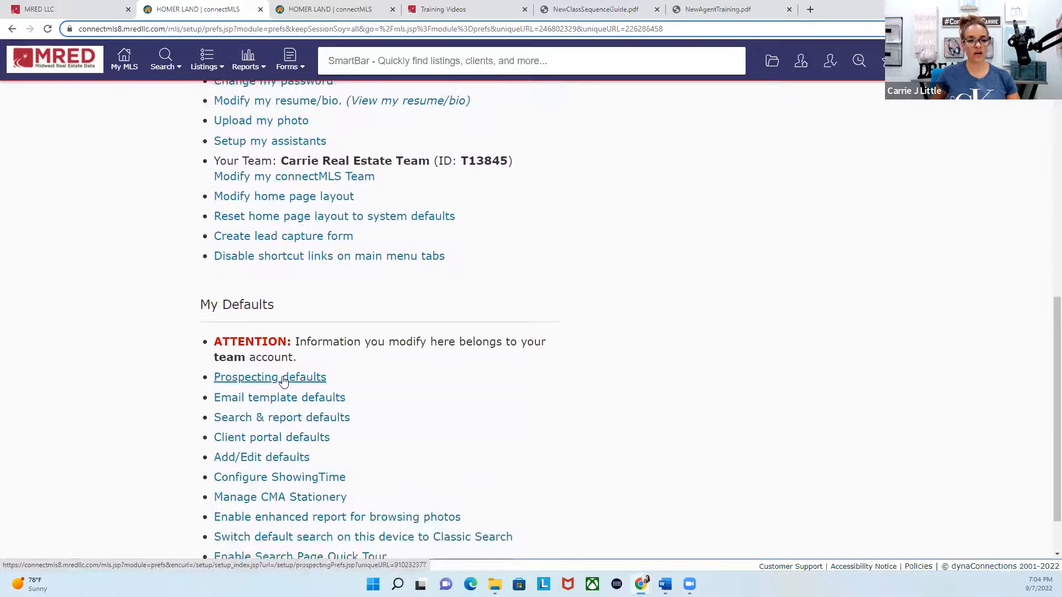
{"action": "left_click", "coordinate": [286, 441]}
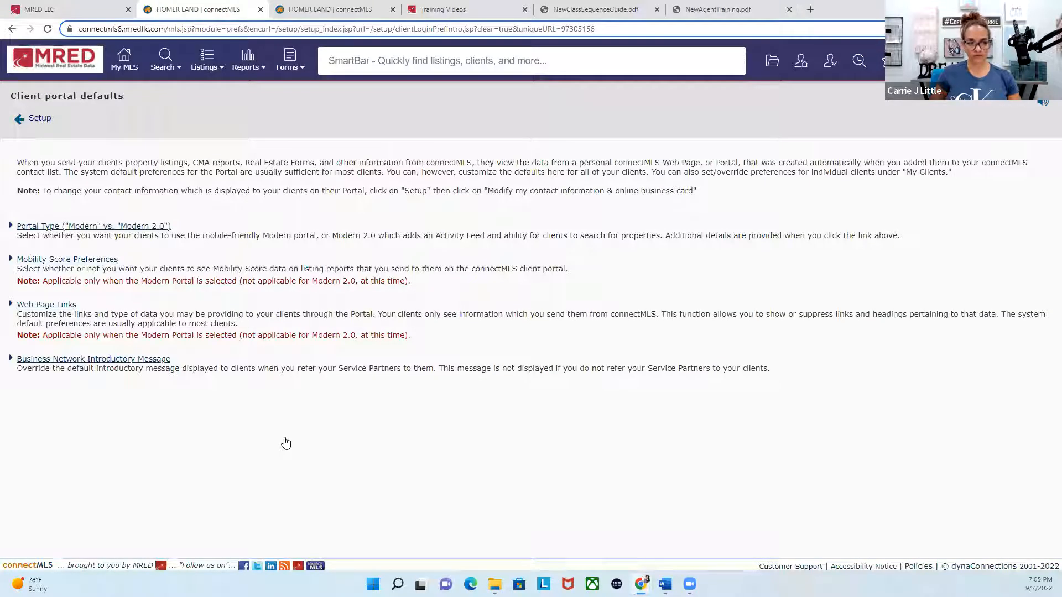
{"action": "left_click", "coordinate": [62, 230]}
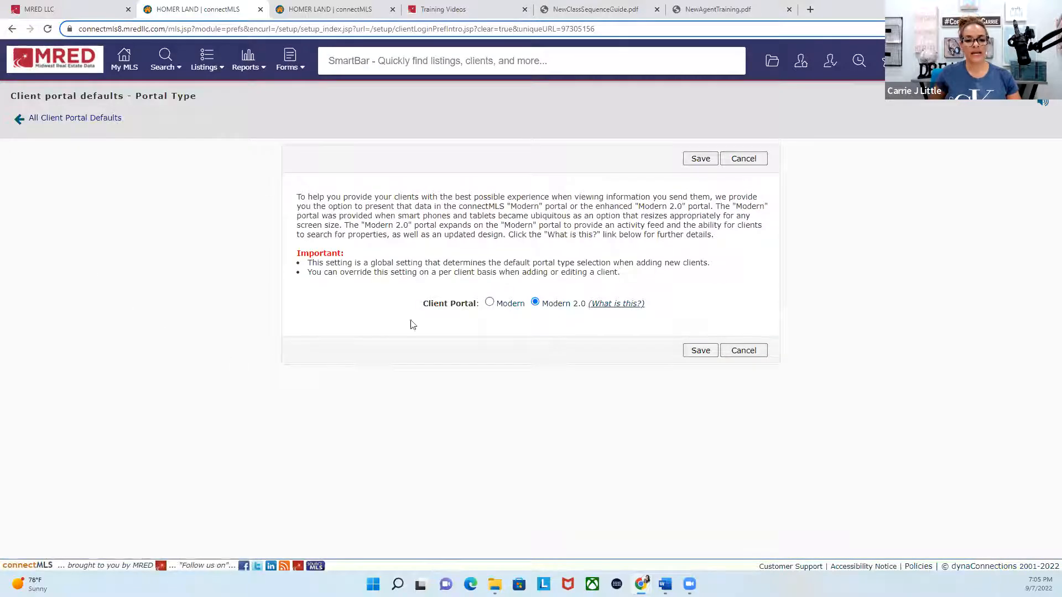
{"action": "left_click", "coordinate": [489, 302]}
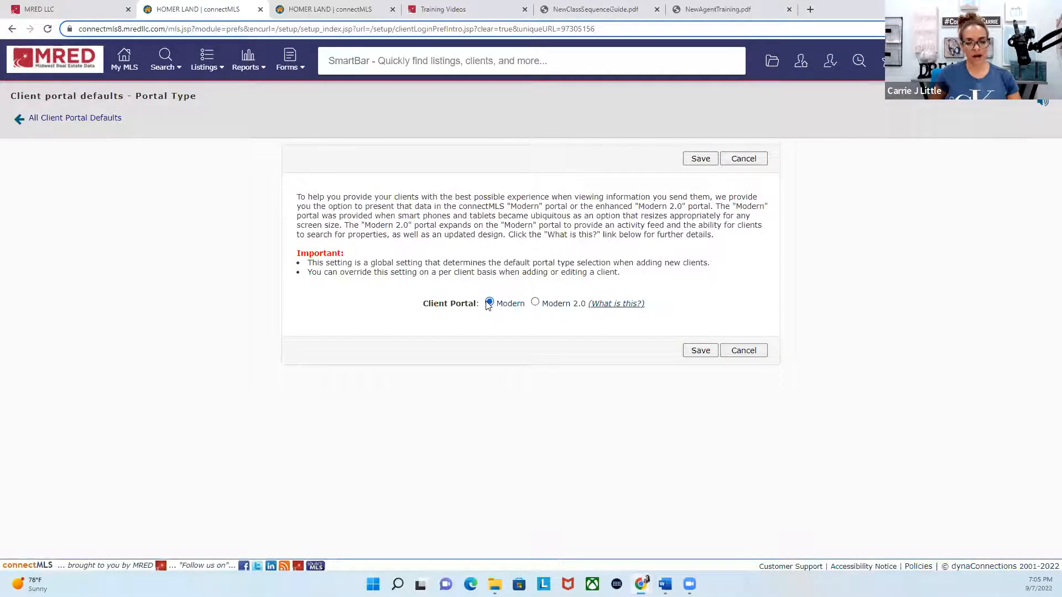
{"action": "left_click", "coordinate": [534, 301]}
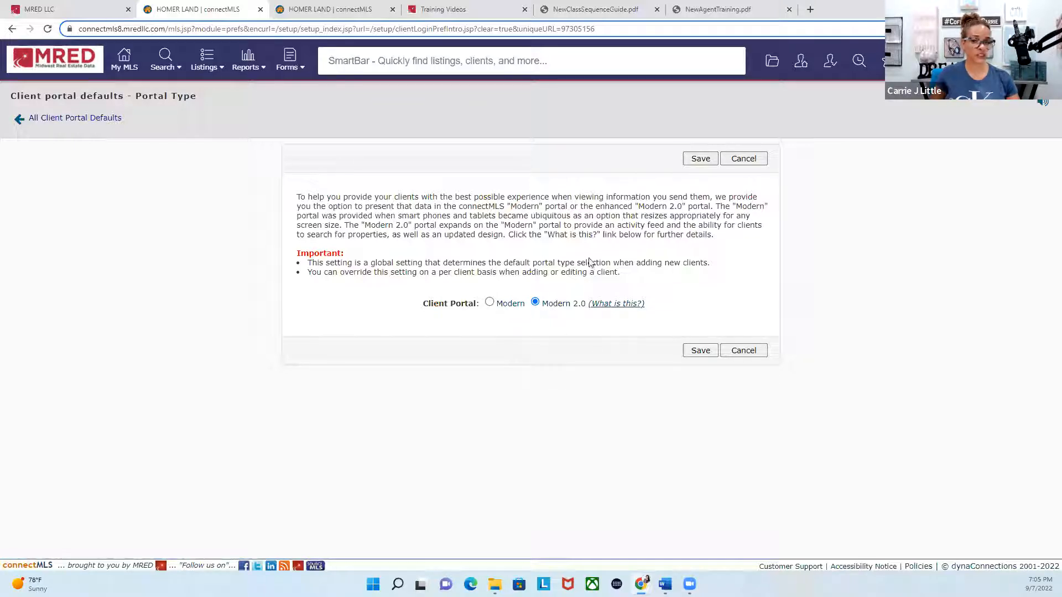
{"action": "left_click", "coordinate": [696, 160]}
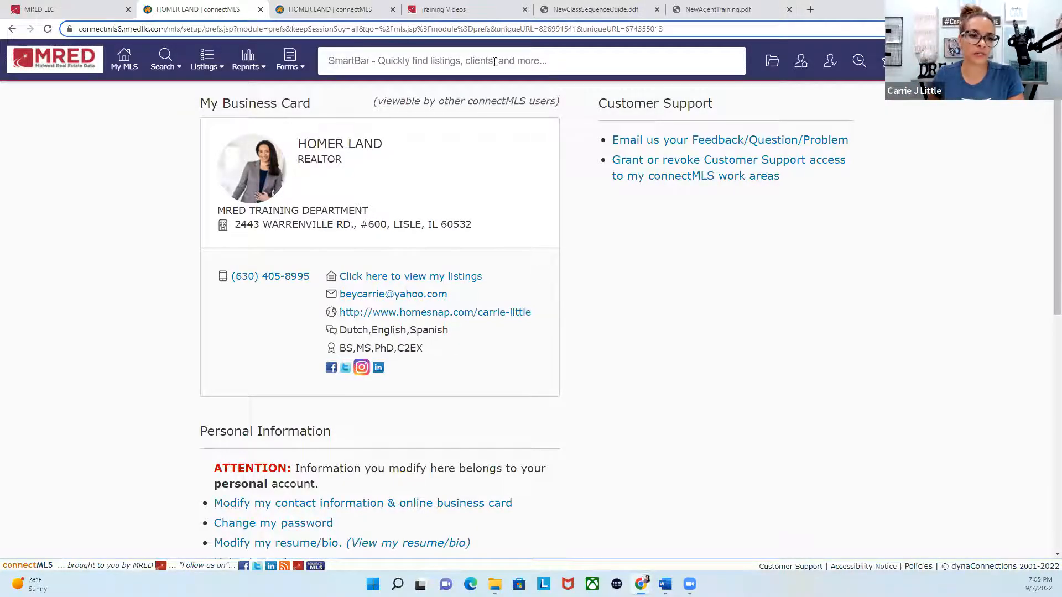
Step: In the other connectMLS workspace, open the recently viewed client's record from the SmartBar history
{"action": "left_click", "coordinate": [358, 16]}
{"action": "left_click", "coordinate": [373, 61]}
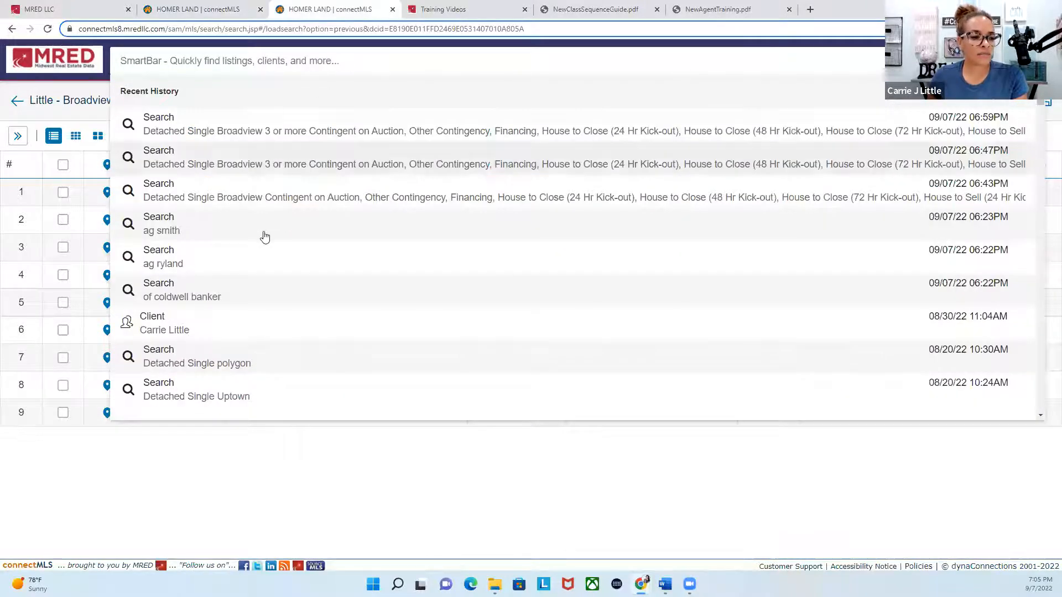
{"action": "left_click", "coordinate": [168, 334]}
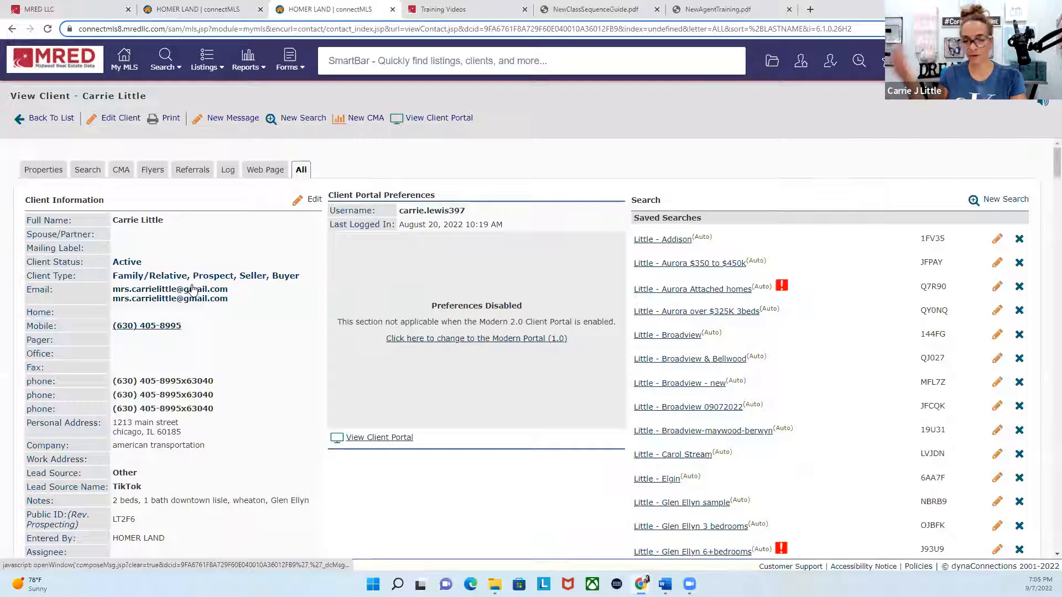
Step: View the client's portal in a maximized window, open its Search Listings page, and close the portal
{"action": "left_click", "coordinate": [429, 121]}
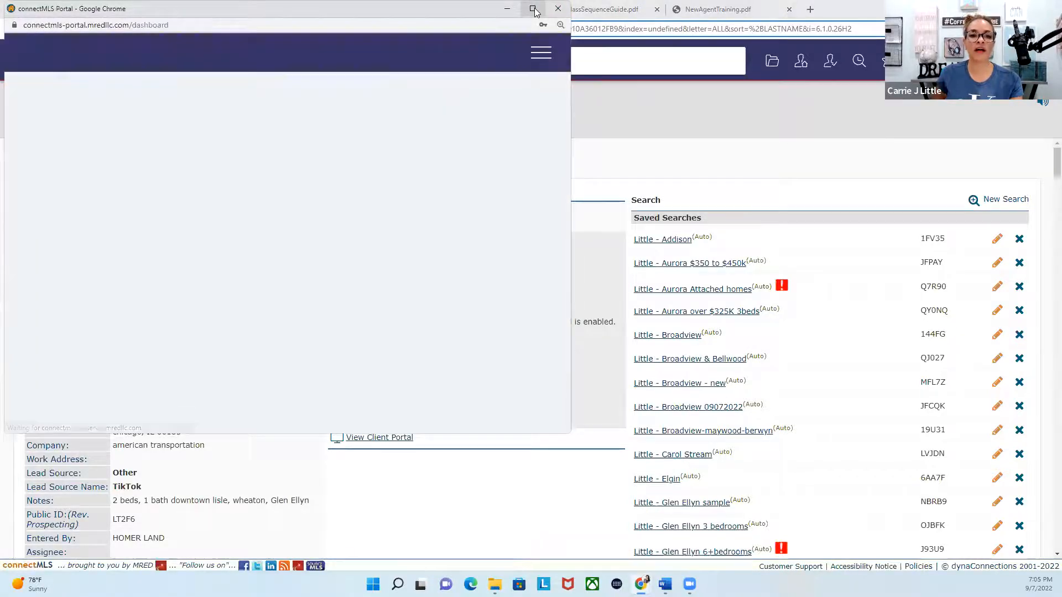
{"action": "left_click", "coordinate": [533, 10]}
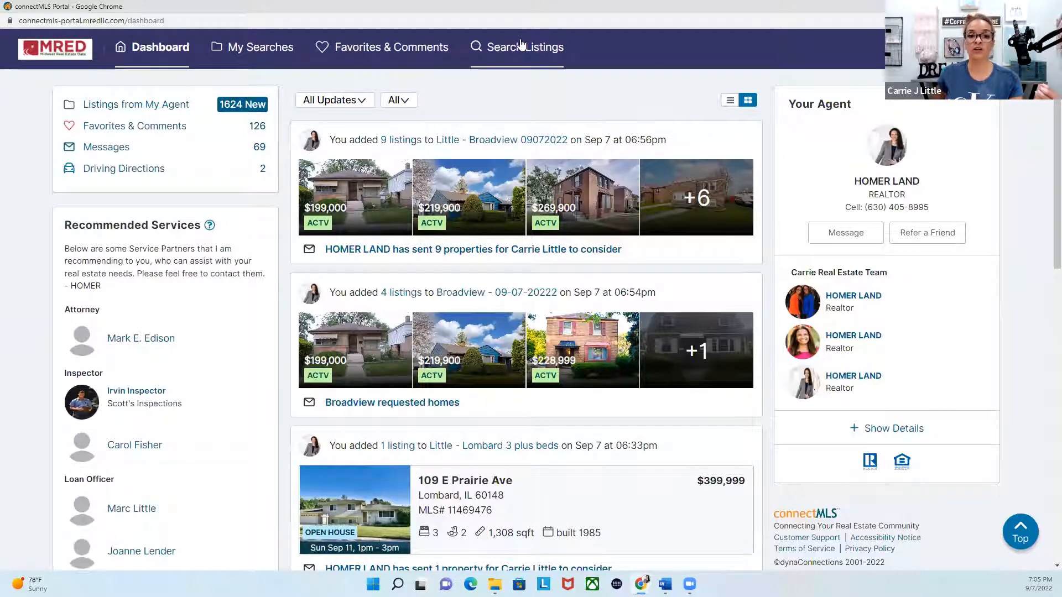
{"action": "left_click", "coordinate": [533, 52]}
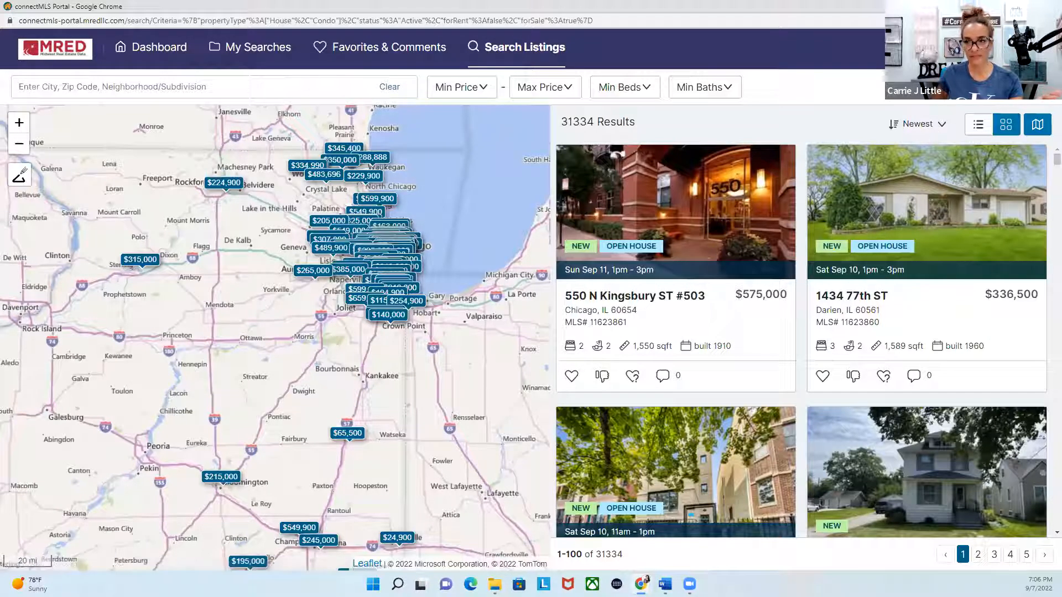
{"action": "left_click", "coordinate": [1049, 7]}
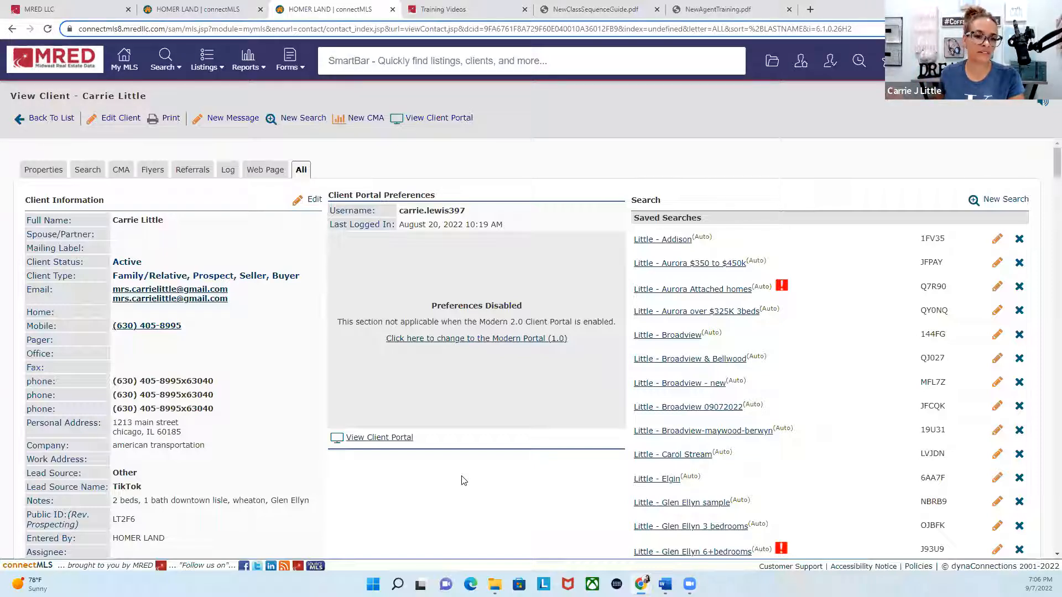
Step: Show the client's properties, open the client's details for editing to check the Client Portal type, and save the record
{"action": "left_click", "coordinate": [53, 174]}
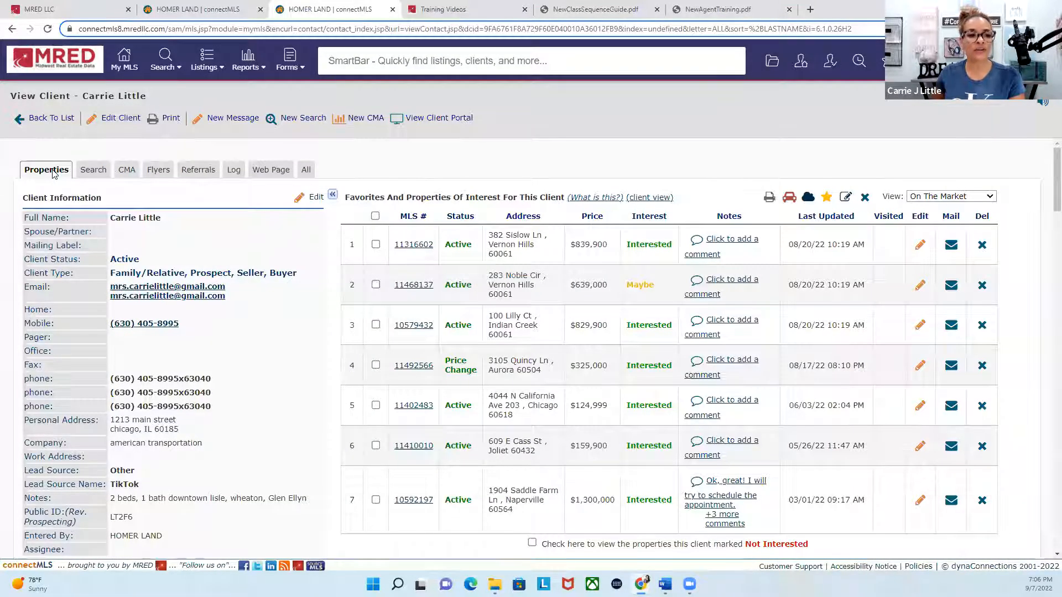
{"action": "left_click", "coordinate": [315, 202]}
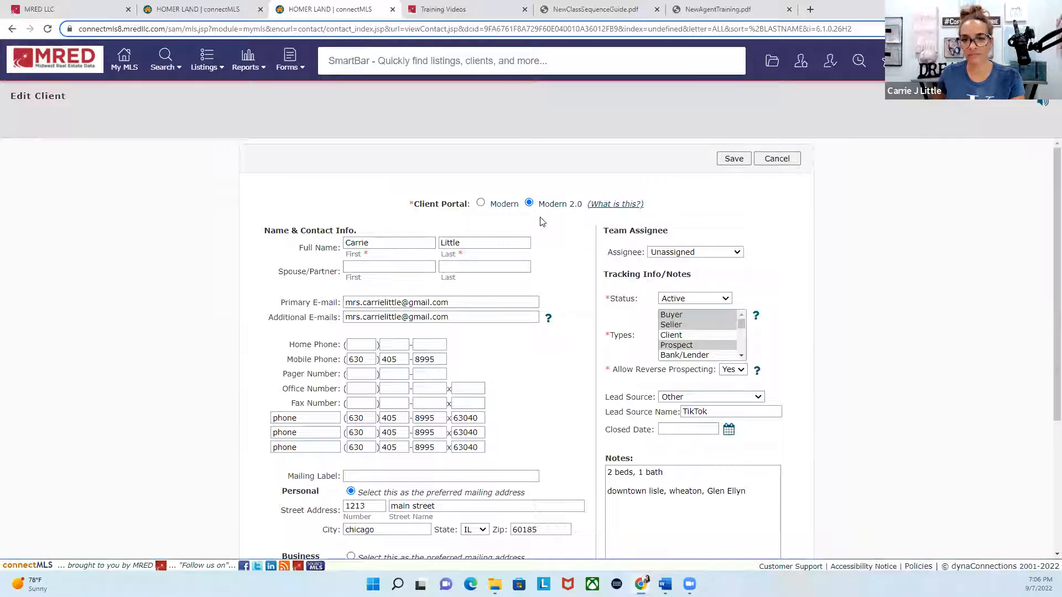
{"action": "left_click", "coordinate": [724, 162]}
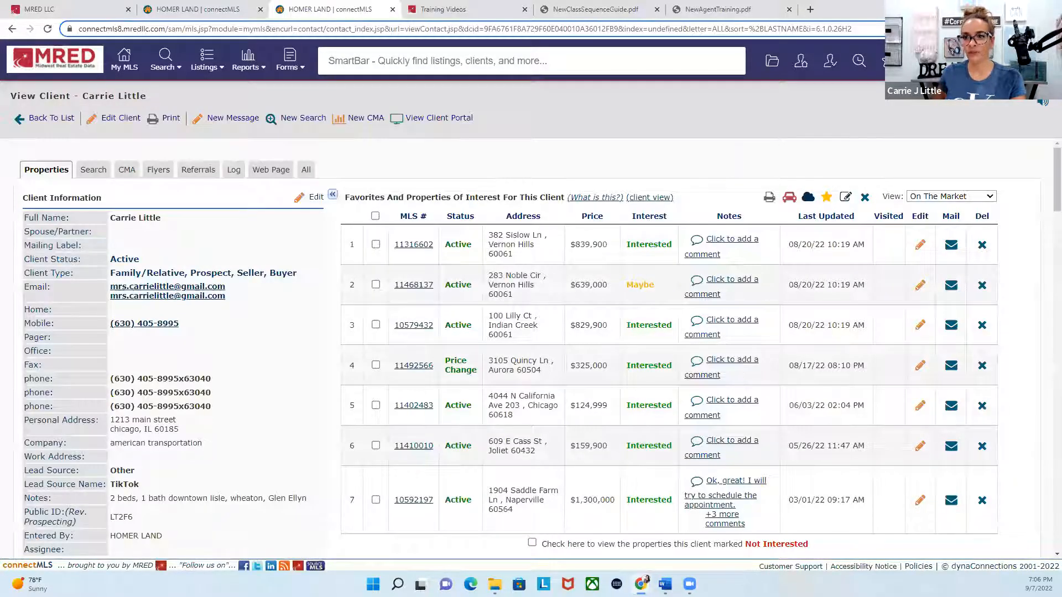
Step: Return to the account setup page and open the home page layout for modification
{"action": "left_click", "coordinate": [210, 8]}
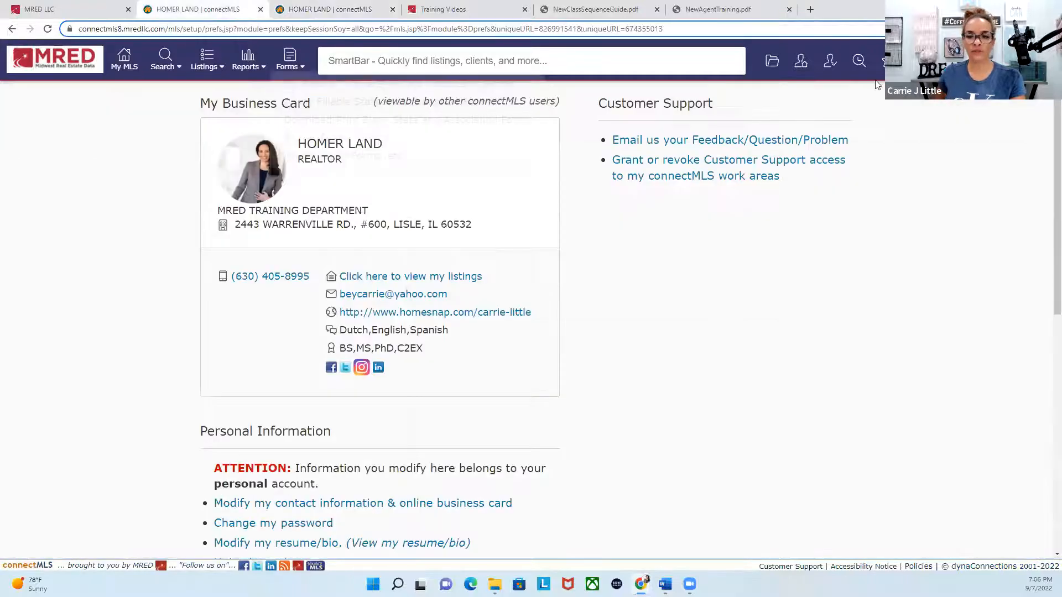
{"action": "left_click", "coordinate": [1032, 61]}
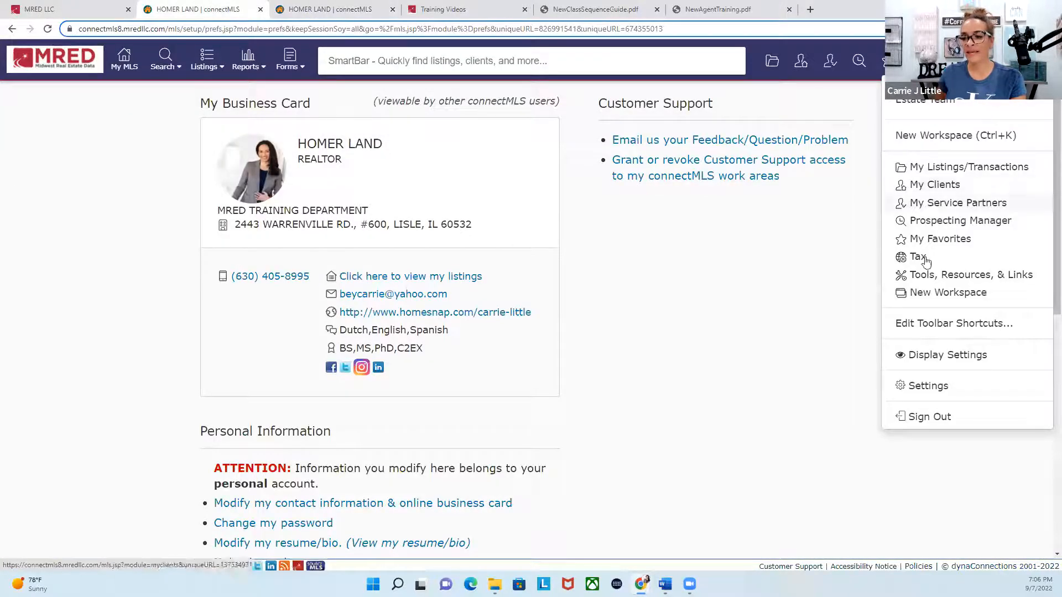
{"action": "left_click", "coordinate": [765, 400]}
{"action": "scroll", "coordinate": [767, 400], "scroll_direction": "down", "scroll_amount": 3}
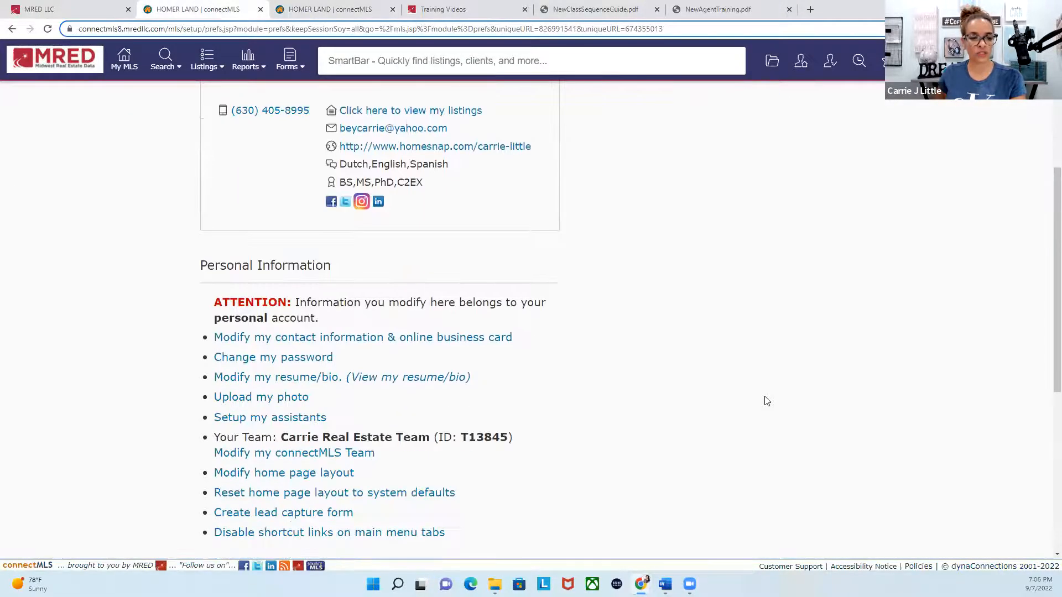
{"action": "scroll", "coordinate": [434, 335], "scroll_direction": "down", "scroll_amount": 5}
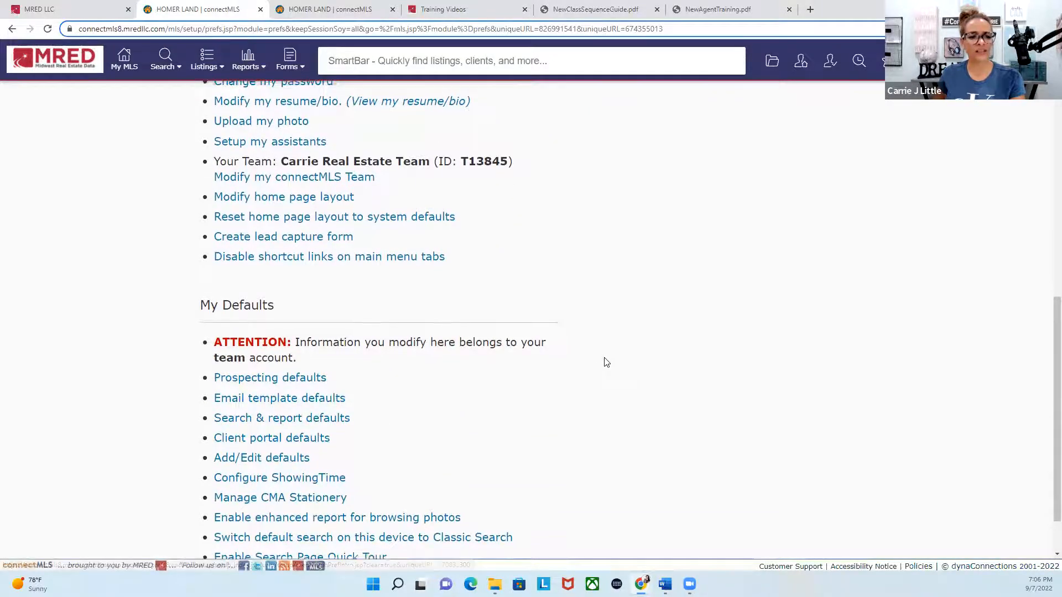
{"action": "scroll", "coordinate": [271, 246], "scroll_direction": "up", "scroll_amount": 2}
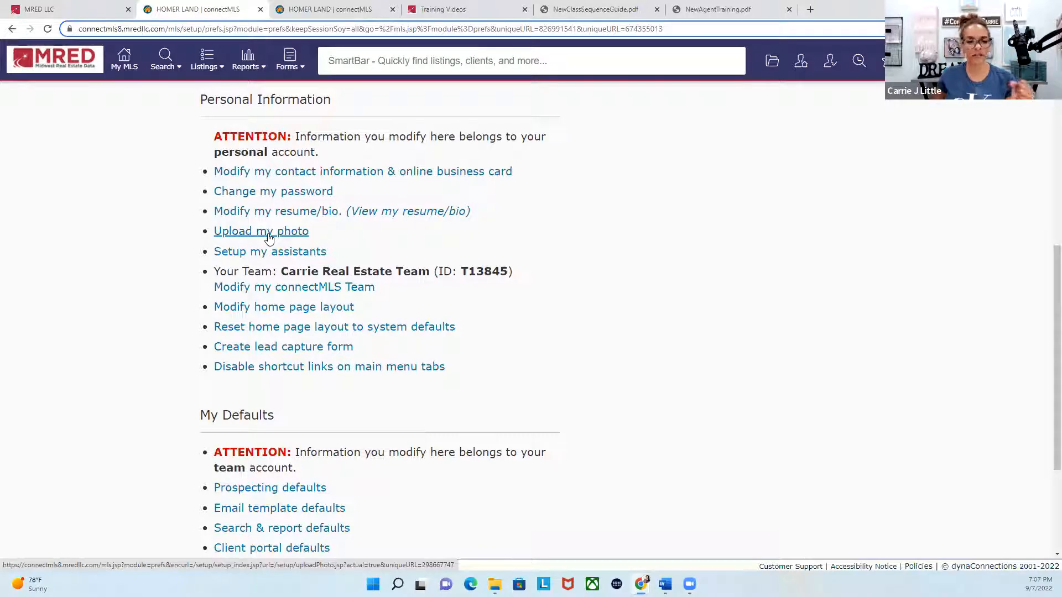
{"action": "left_click", "coordinate": [312, 313]}
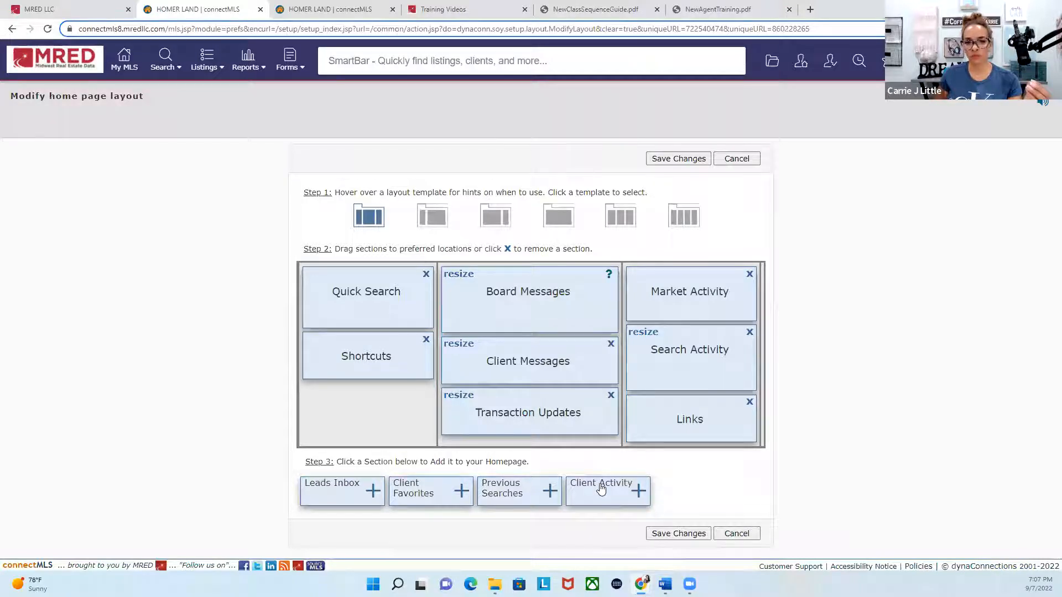
Step: Apply the four-column layout template and move Search Activity and Links below Market Activity in the fourth column
{"action": "left_click", "coordinate": [682, 218]}
{"action": "left_click_drag", "start_coordinate": [574, 289], "coordinate": [688, 299]}
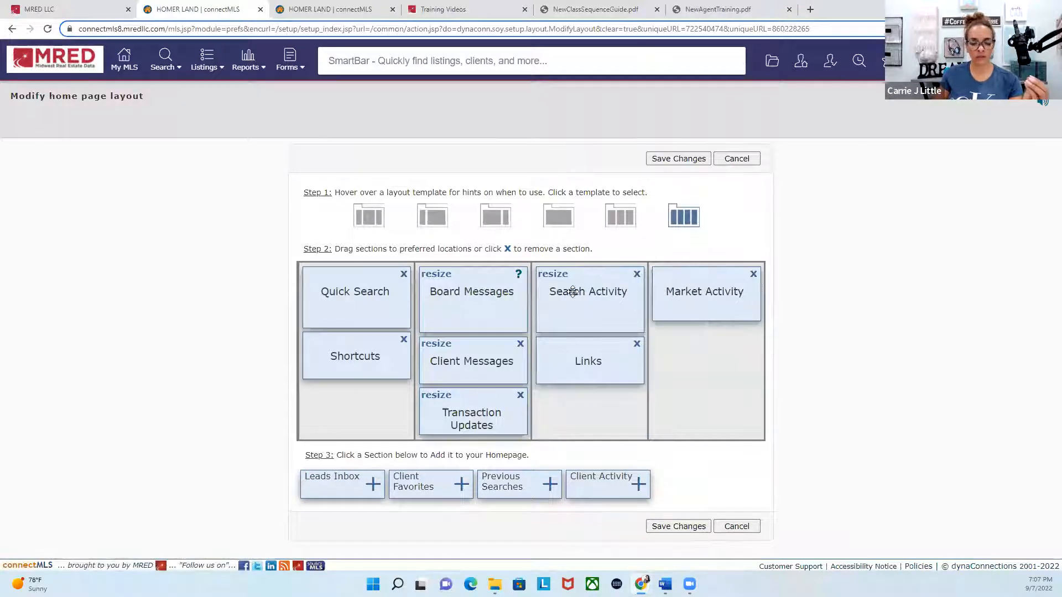
{"action": "left_click_drag", "start_coordinate": [569, 289], "coordinate": [678, 356]}
{"action": "left_click_drag", "start_coordinate": [606, 299], "coordinate": [698, 416]}
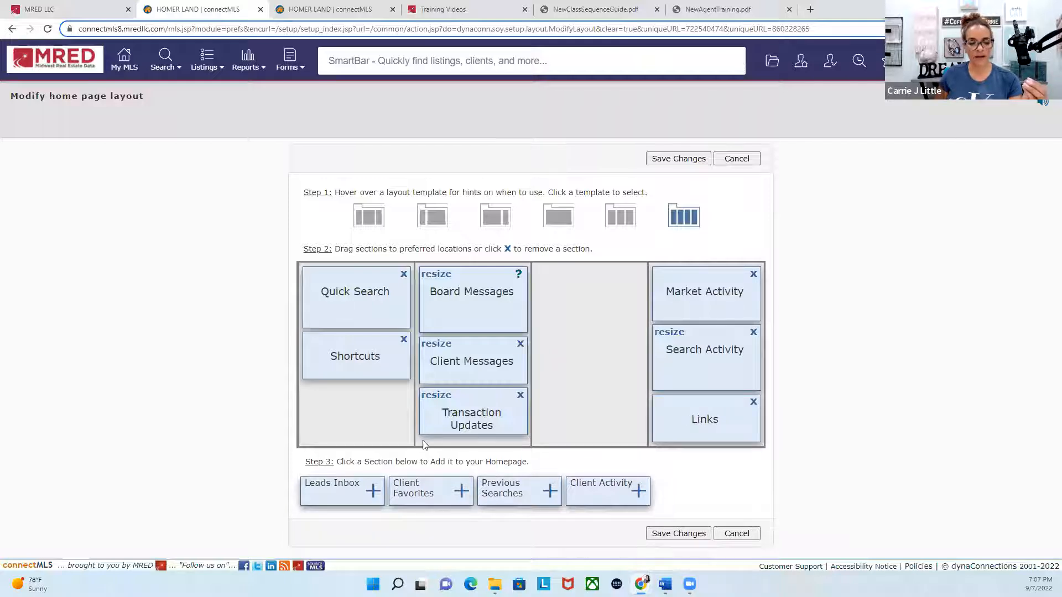
Step: Add Leads Inbox to the third column and Client Activity between Quick Search and Shortcuts in the first column
{"action": "left_click", "coordinate": [373, 491]}
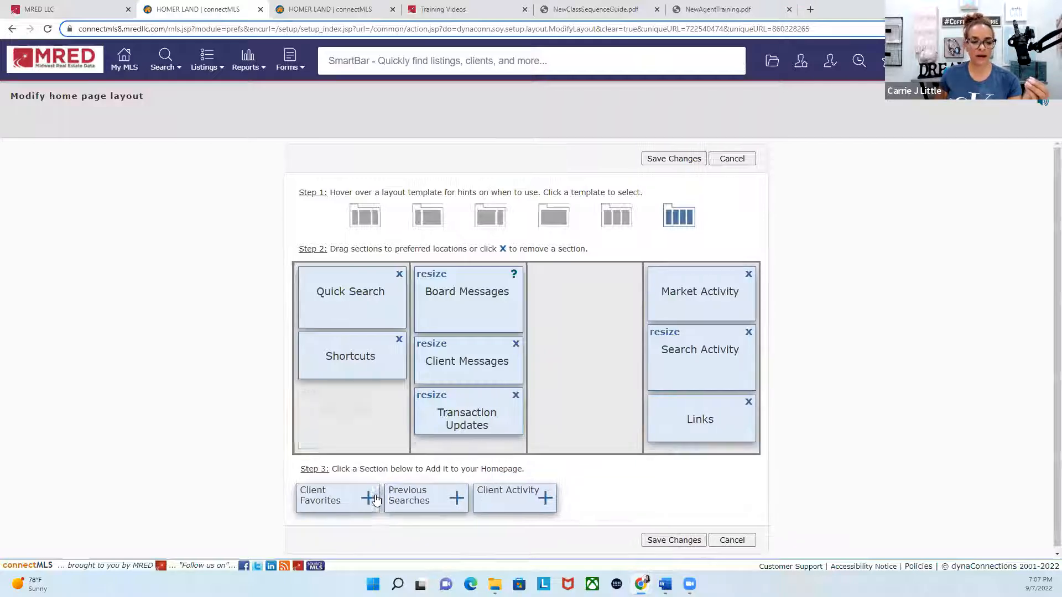
{"action": "left_click_drag", "start_coordinate": [347, 415], "coordinate": [596, 312]}
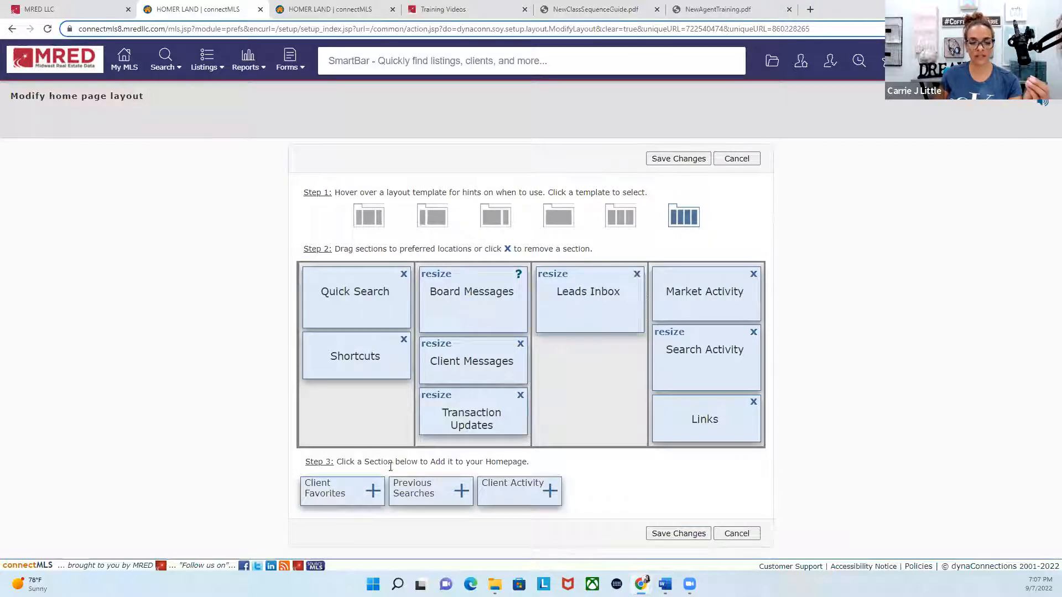
{"action": "left_click", "coordinate": [550, 491]}
{"action": "left_click_drag", "start_coordinate": [360, 419], "coordinate": [360, 363]}
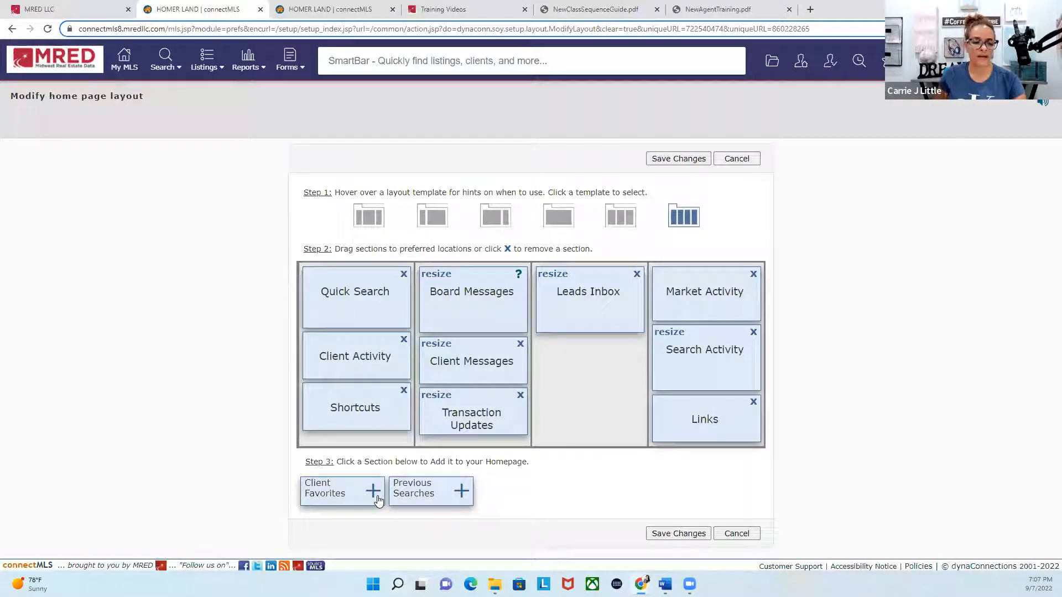
Step: Add Previous Searches below Leads Inbox in the third column and place Client Favorites between them
{"action": "left_click", "coordinate": [461, 491]}
{"action": "left_click_drag", "start_coordinate": [365, 450], "coordinate": [591, 394]}
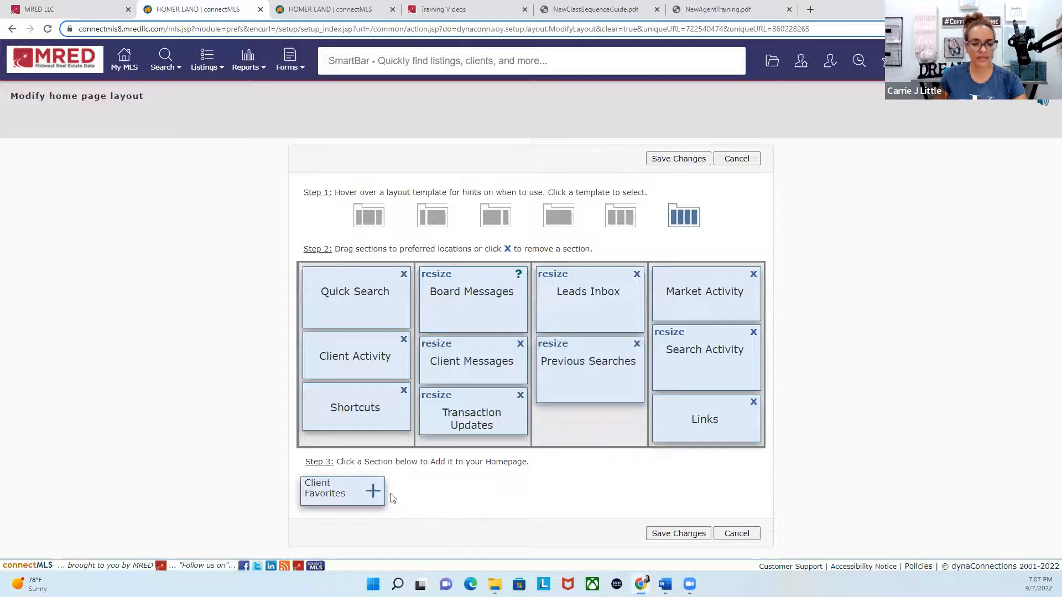
{"action": "left_click", "coordinate": [373, 491]}
{"action": "left_click_drag", "start_coordinate": [365, 458], "coordinate": [608, 372]}
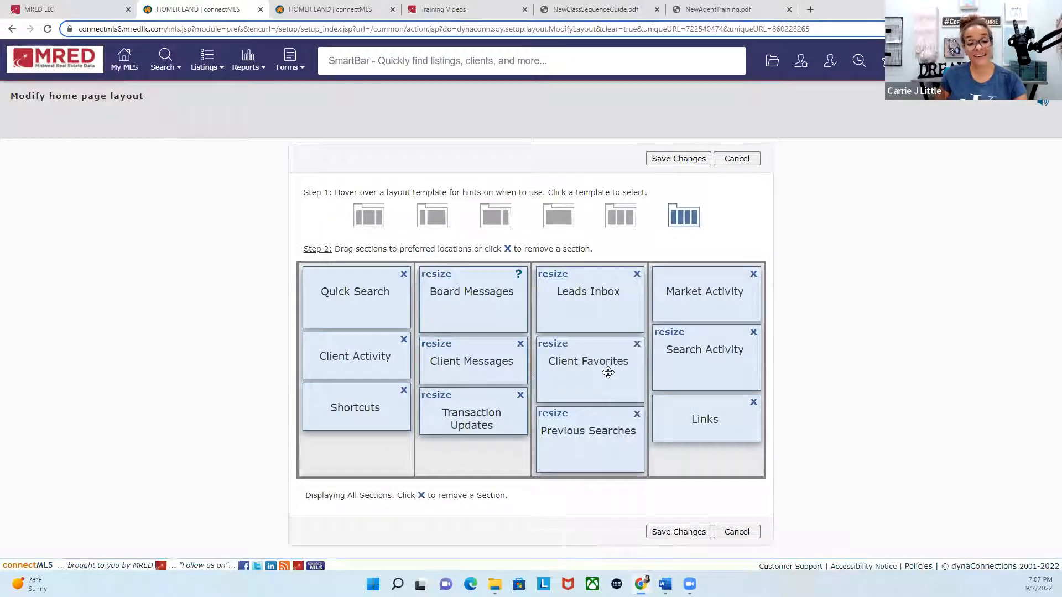
Step: Move Shortcuts below Transaction Updates in the second column, try to reposition Board Messages, and save the home page layout
{"action": "left_click_drag", "start_coordinate": [370, 420], "coordinate": [491, 466]}
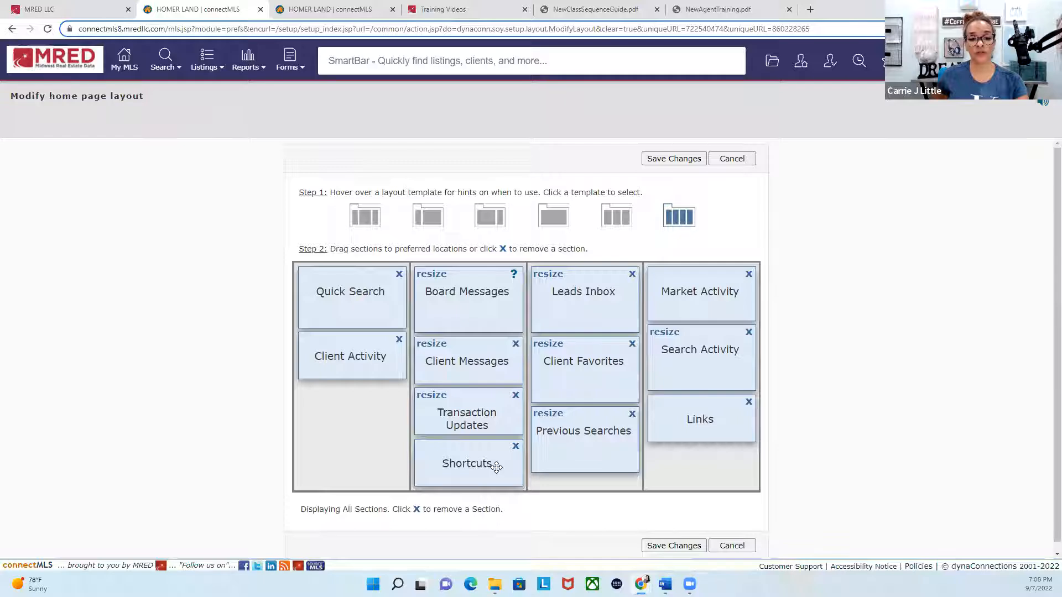
{"action": "left_click_drag", "start_coordinate": [454, 300], "coordinate": [459, 380]}
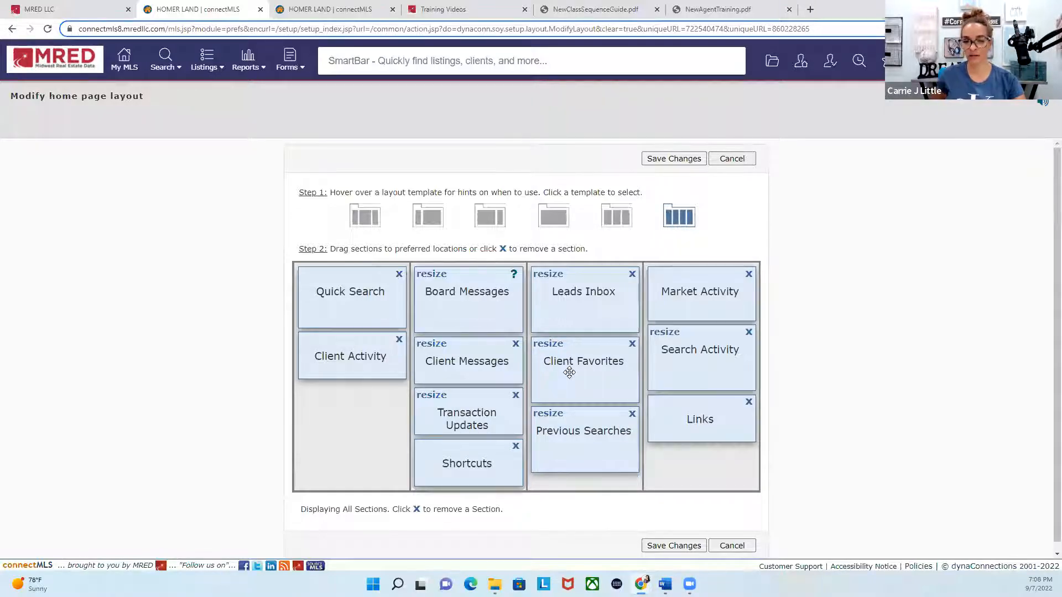
{"action": "left_click", "coordinate": [675, 159]}
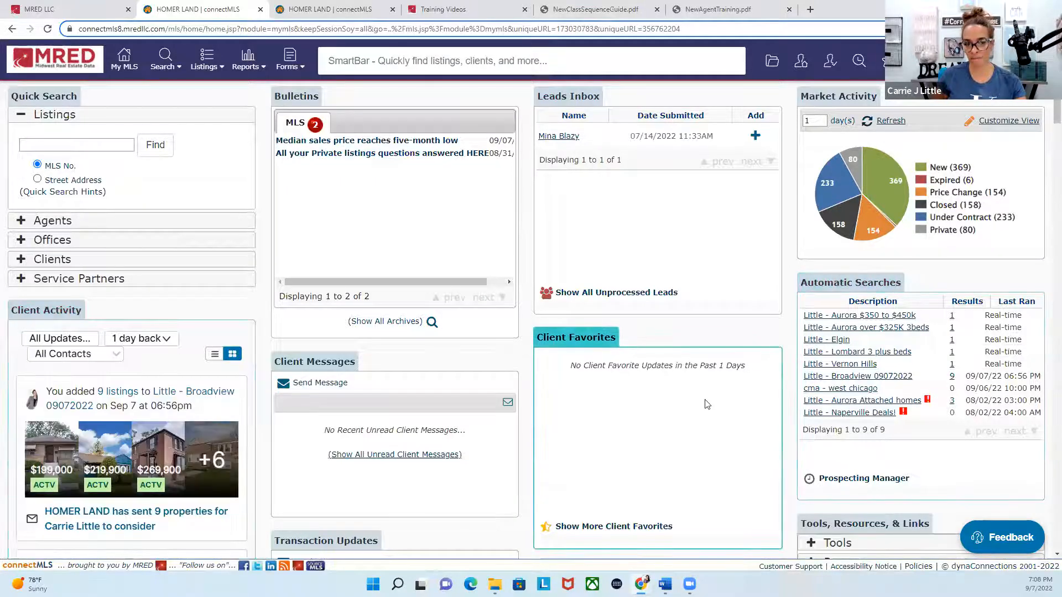
Step: Switch to the client's record and open the new, unread properties sent from the Broadview 09072022 search
{"action": "left_click", "coordinate": [346, 8]}
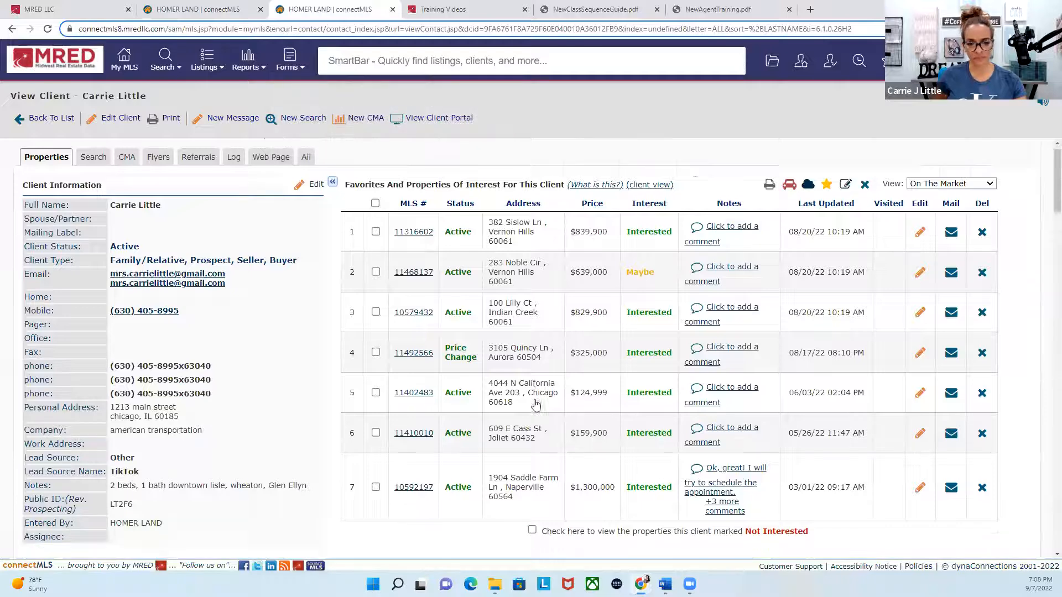
{"action": "scroll", "coordinate": [535, 405], "scroll_direction": "down", "scroll_amount": 3}
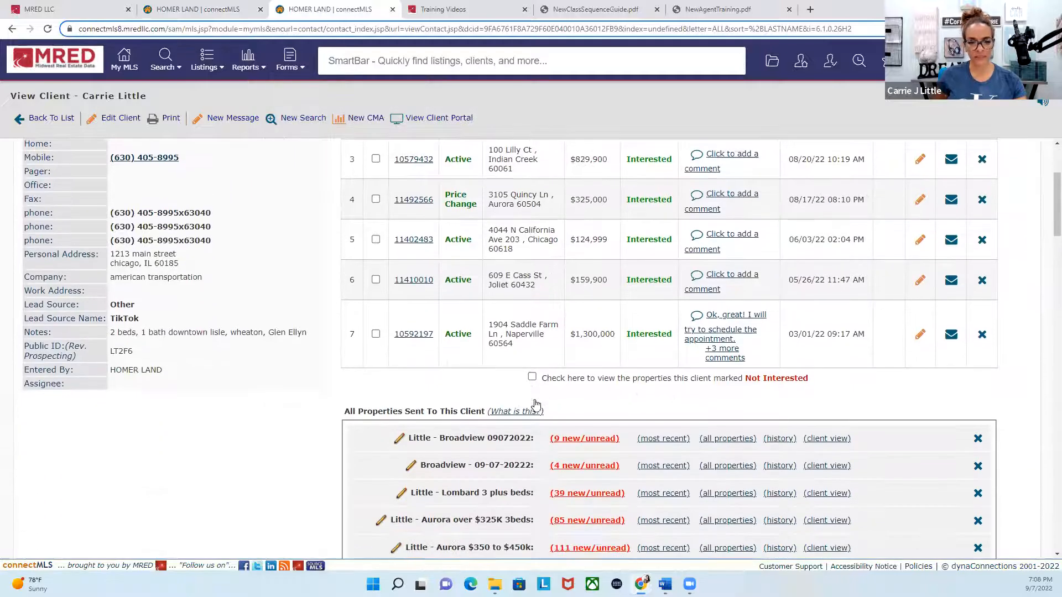
{"action": "left_click", "coordinate": [584, 439]}
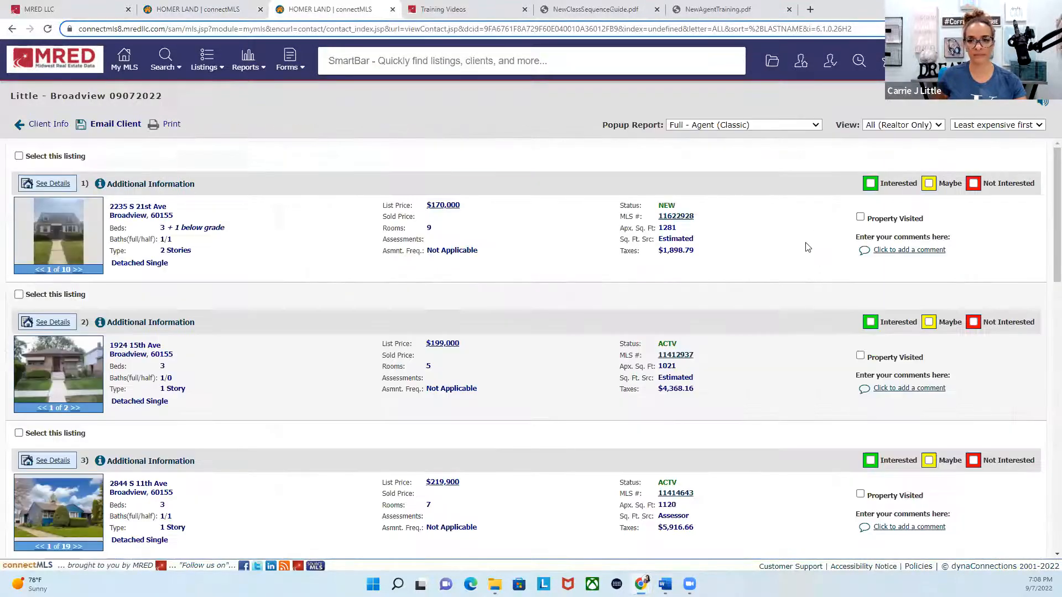
Step: Mark Broadview listings 1, 2 and 4 as Interested and listings 3 and 5 as Maybe
{"action": "left_click", "coordinate": [870, 323]}
{"action": "left_click", "coordinate": [929, 460]}
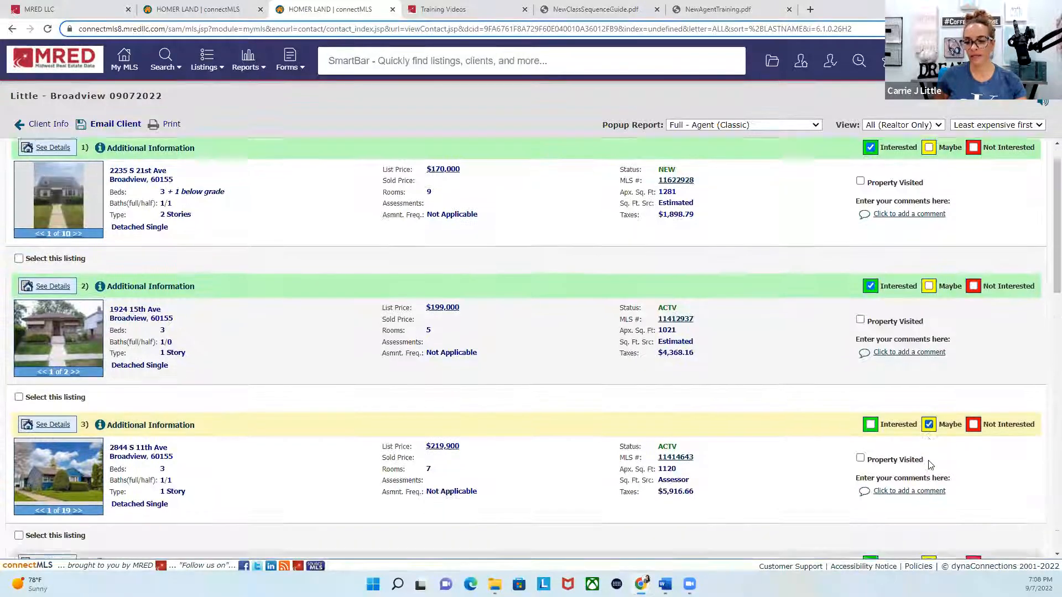
{"action": "scroll", "coordinate": [929, 461], "scroll_direction": "down", "scroll_amount": 3}
{"action": "left_click", "coordinate": [870, 434]}
{"action": "scroll", "coordinate": [885, 442], "scroll_direction": "down", "scroll_amount": 2}
{"action": "left_click", "coordinate": [929, 462]}
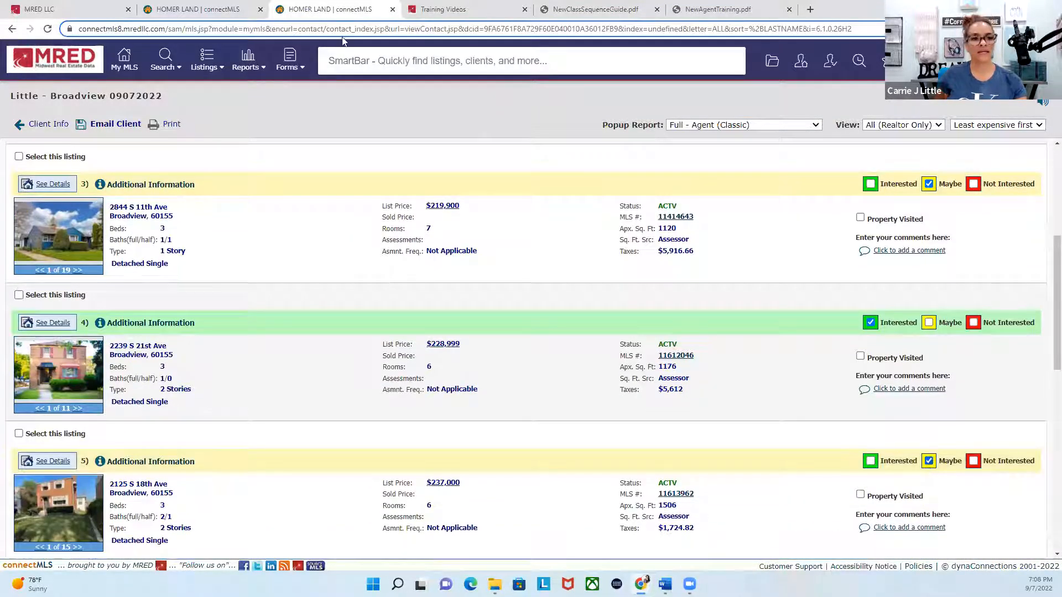
Step: Return to the home page, reload it, and check the Client Favorites and Client Activity updates
{"action": "left_click", "coordinate": [205, 10]}
{"action": "left_click", "coordinate": [124, 56]}
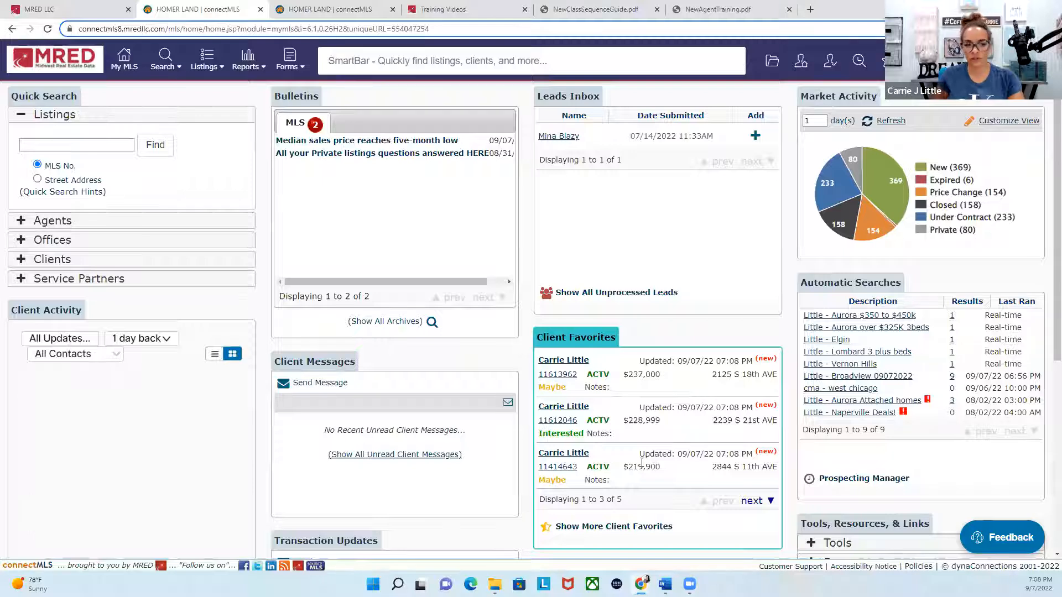
{"action": "scroll", "coordinate": [364, 475], "scroll_direction": "down", "scroll_amount": 7}
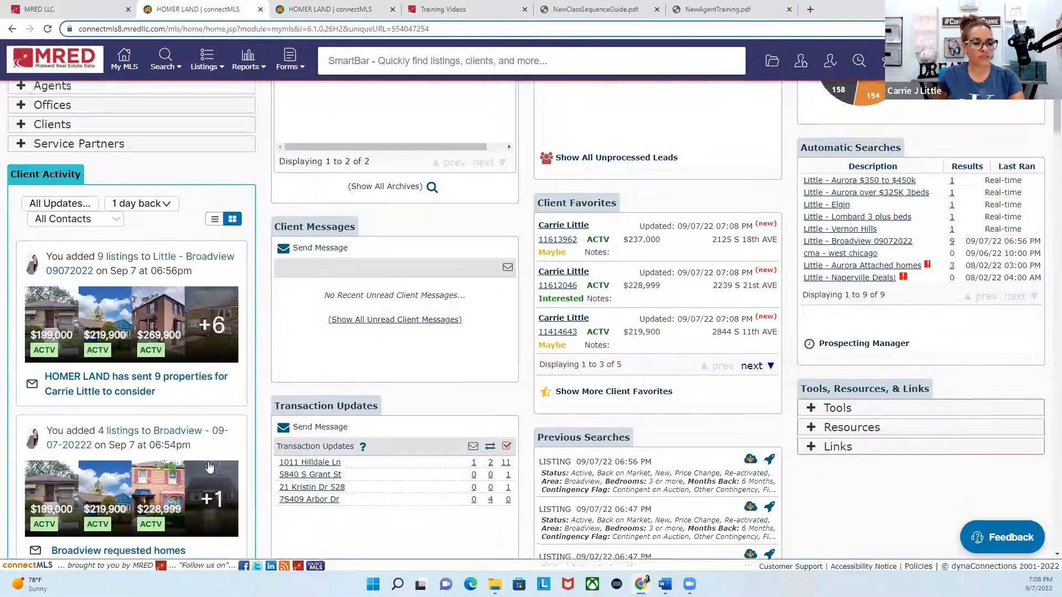
Step: Post the comment "do you want to view this tonight?" on the $399,999 Lombard listing in Client Activity and reload the home page
{"action": "scroll", "coordinate": [116, 420], "scroll_direction": "down", "scroll_amount": 2}
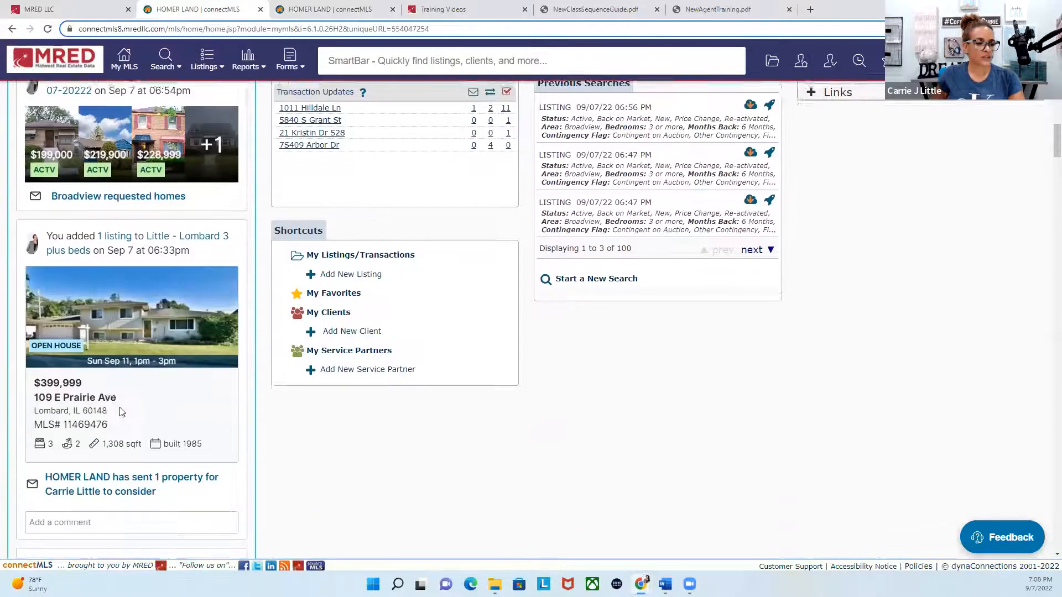
{"action": "scroll", "coordinate": [64, 360], "scroll_direction": "down", "scroll_amount": 1}
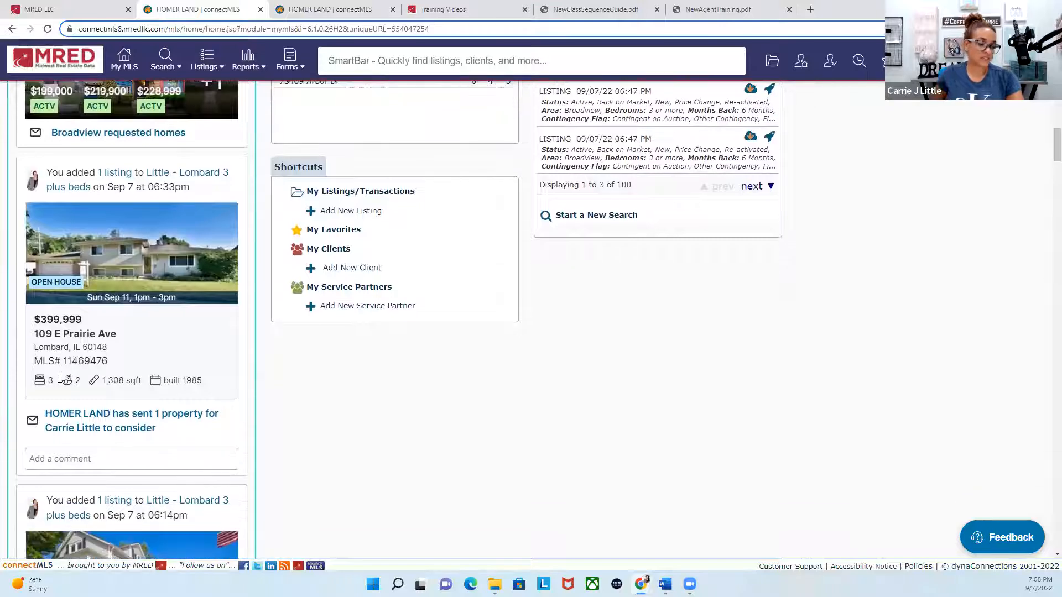
{"action": "left_click", "coordinate": [40, 459]}
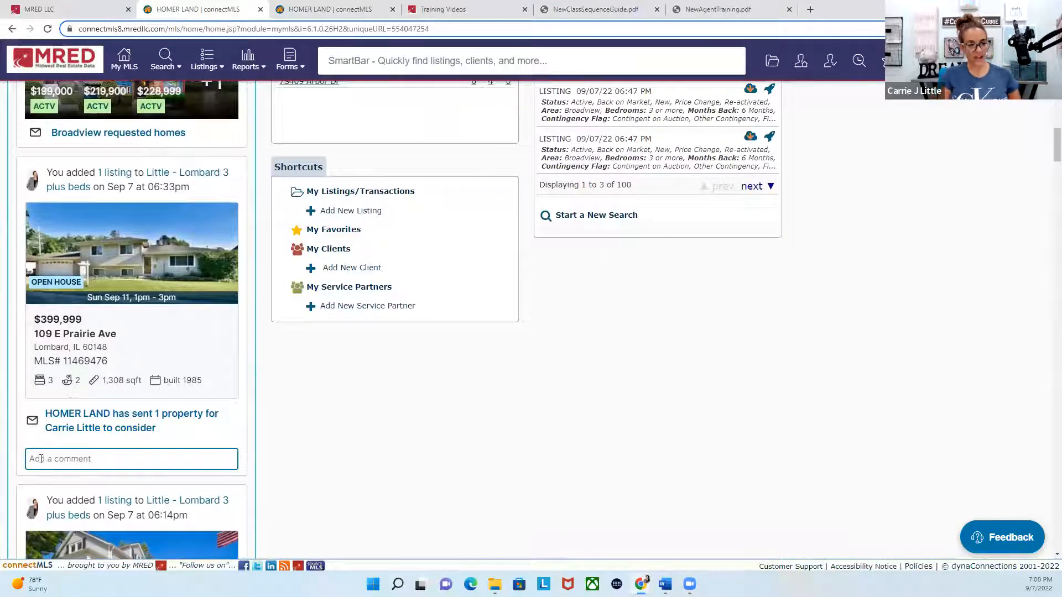
{"action": "type", "text": "do you wna"}
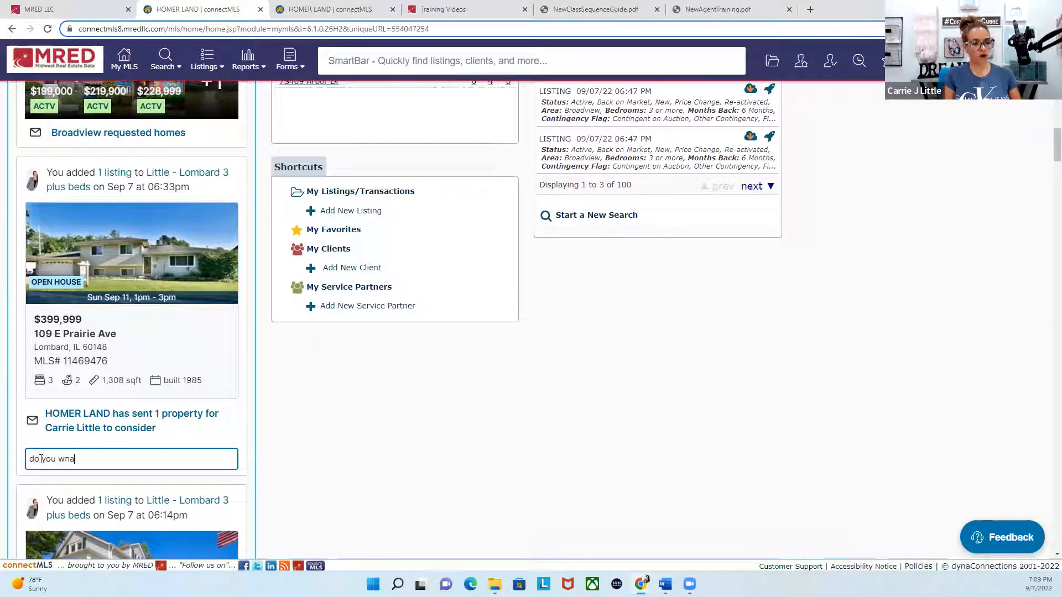
{"action": "key", "text": "BackSpace"}
{"action": "key", "text": "BackSpace"}
{"action": "type", "text": "ant to vi"}
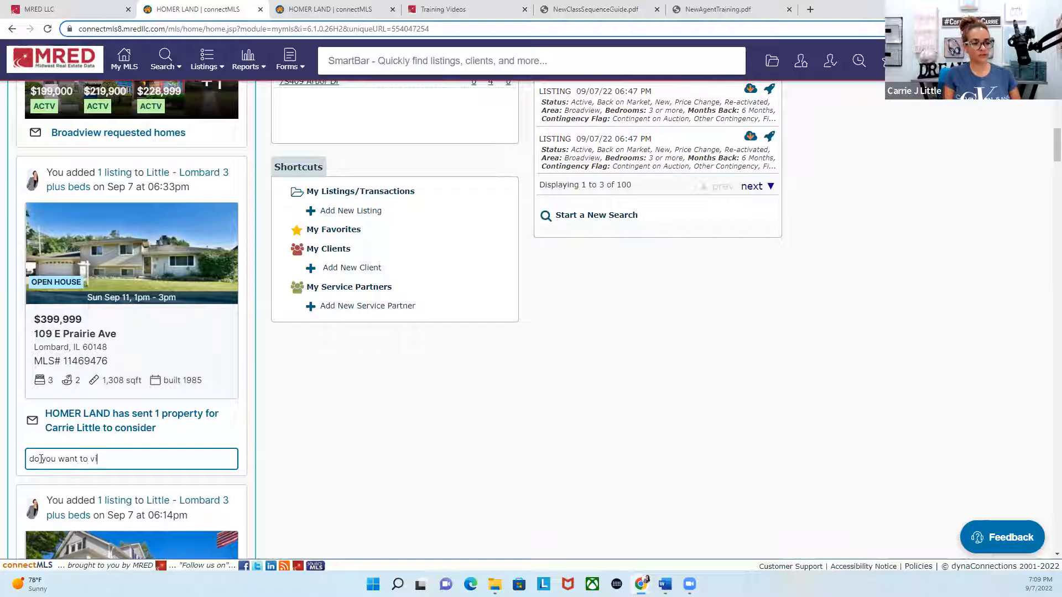
{"action": "type", "text": "ew thiis hom"}
{"action": "key", "text": "BackSpace"}
{"action": "key", "text": "BackSpace"}
{"action": "key", "text": "BackSpace"}
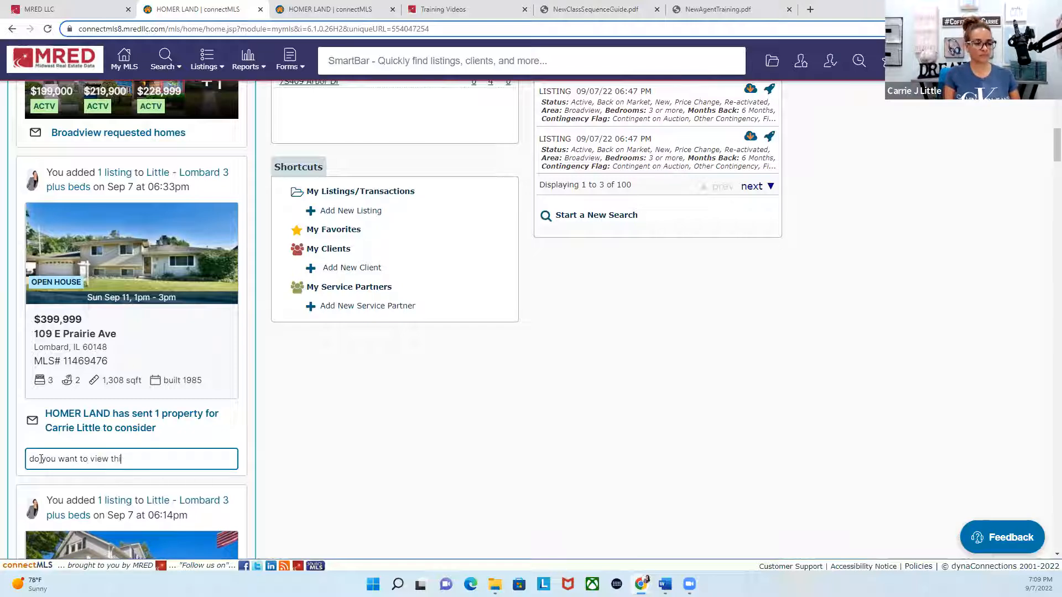
{"action": "type", "text": "tonig"}
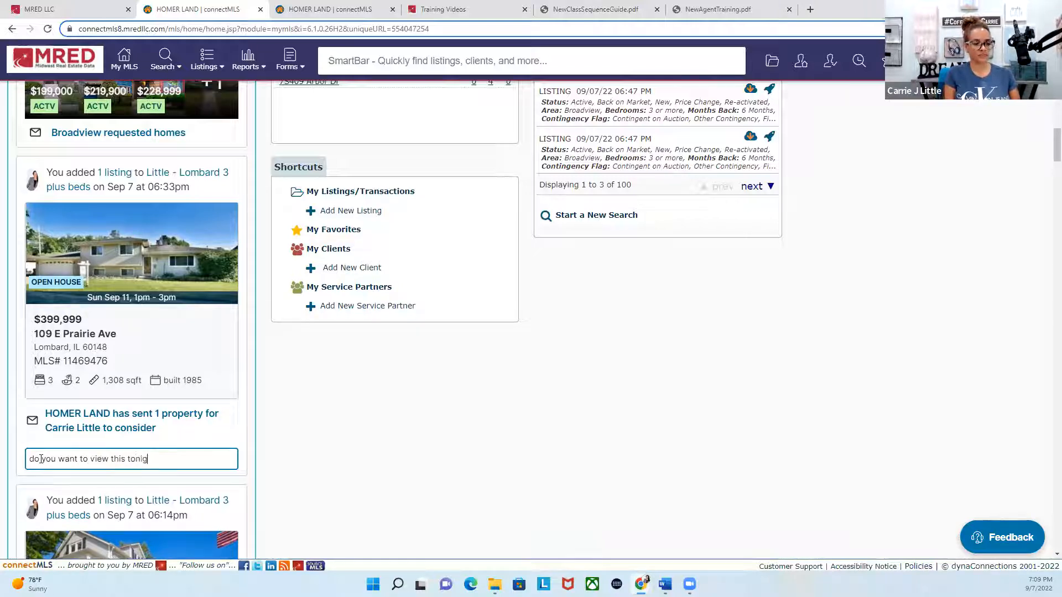
{"action": "type", "text": "ht?"}
{"action": "key", "text": "Return"}
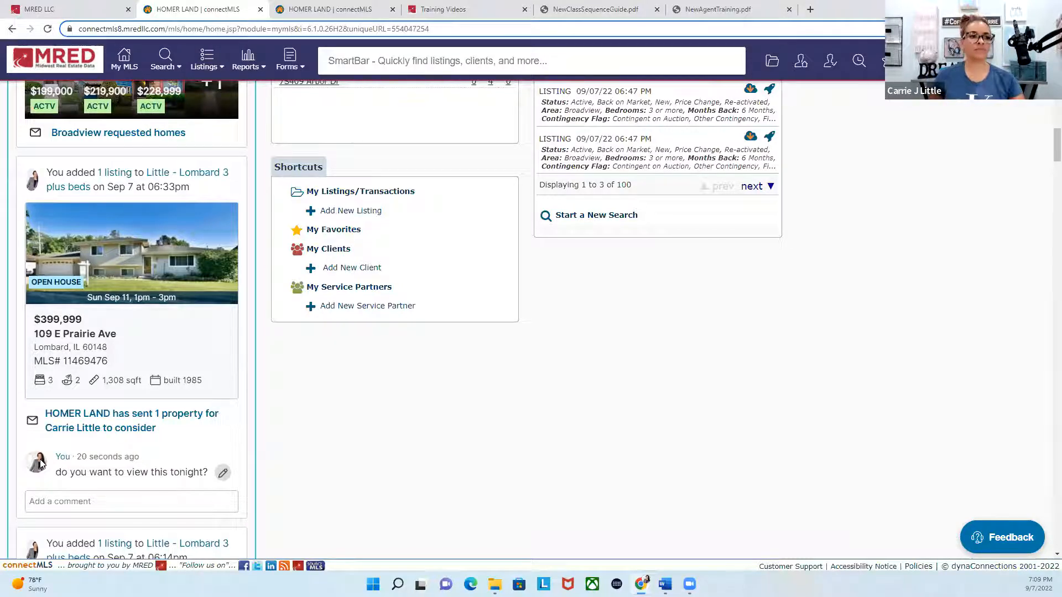
{"action": "left_click", "coordinate": [122, 59]}
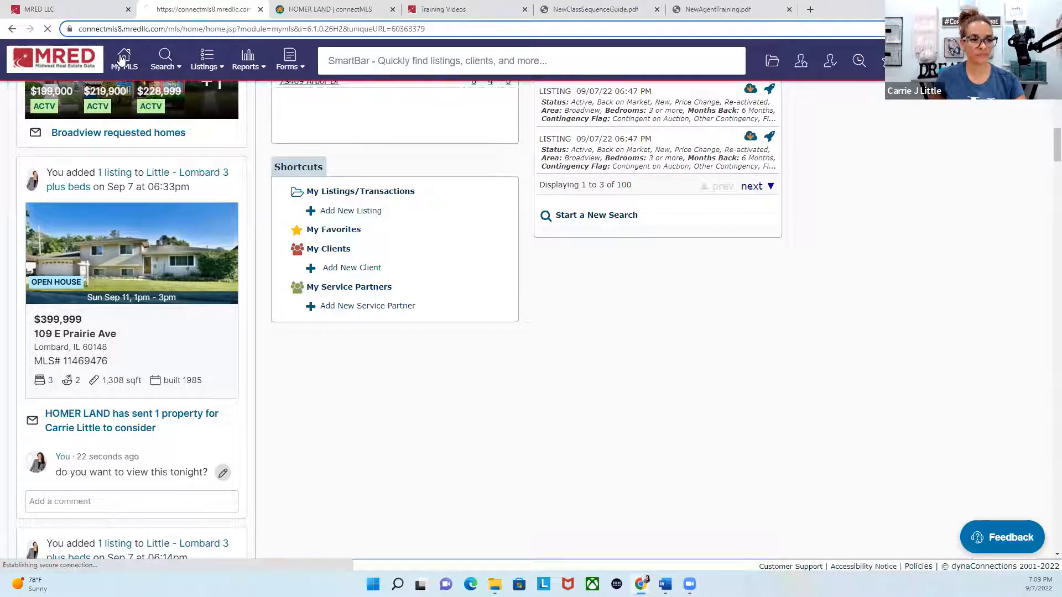